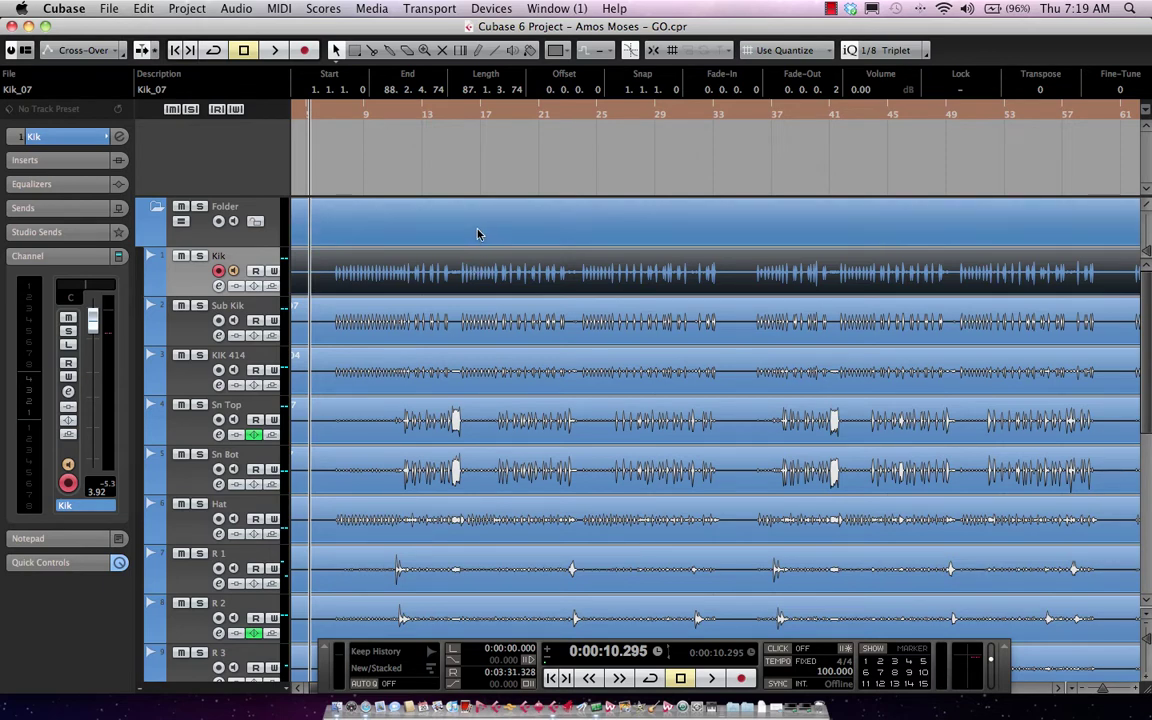
Play and stop the drum tracks, then select the Groove Agent ONE MIDI track
key("space")
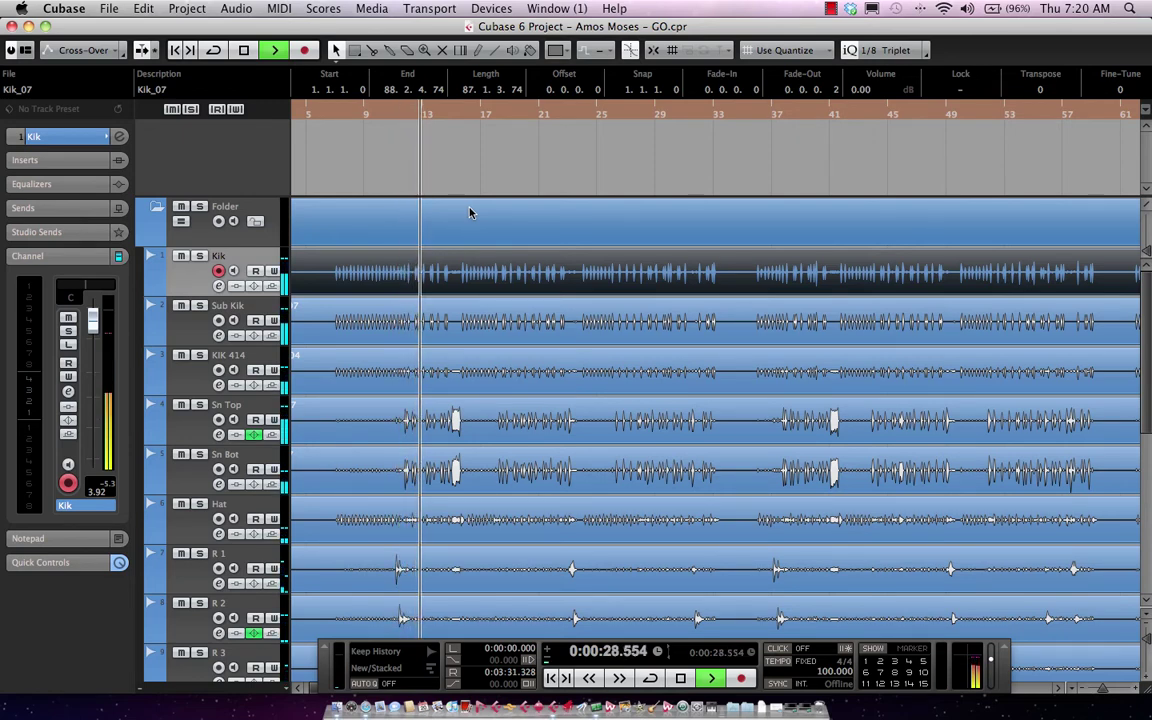
key("space")
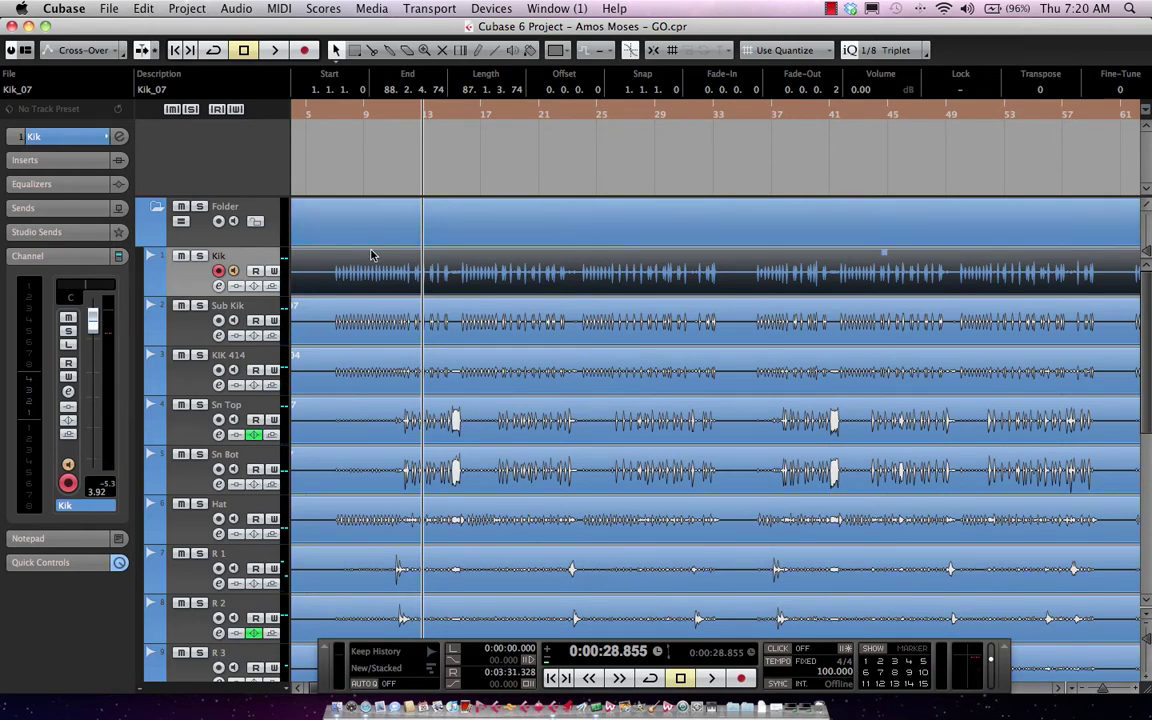
scroll(370, 255, "down", 10)
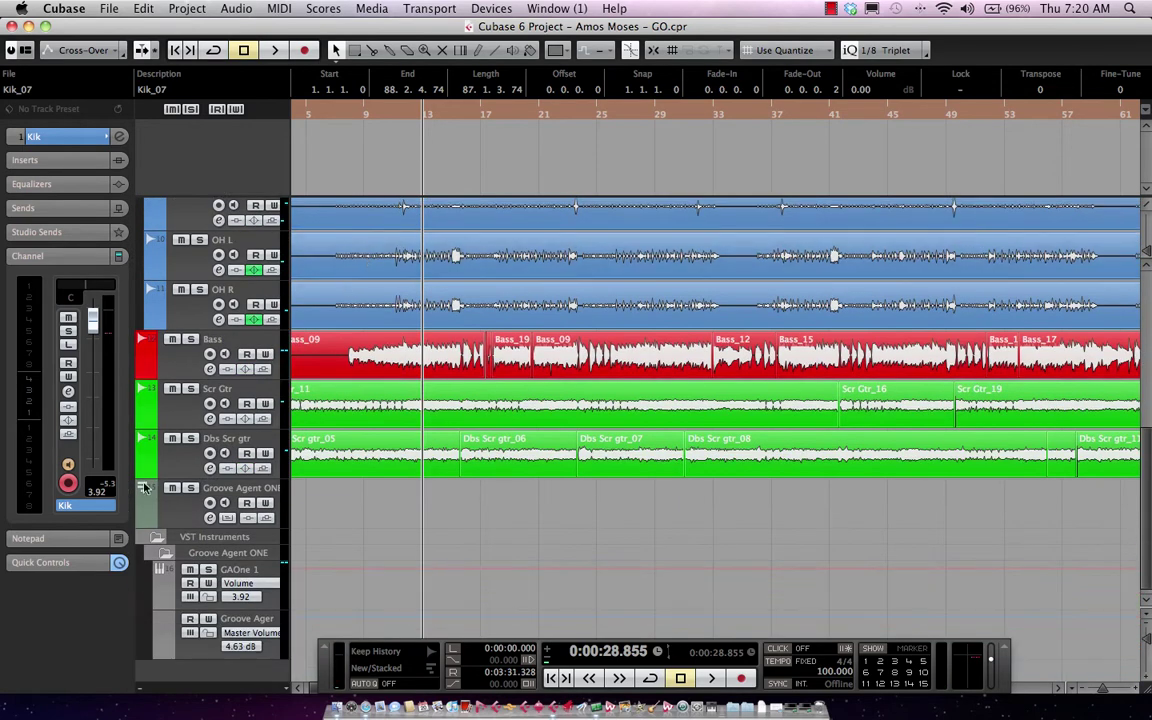
left_click(180, 502)
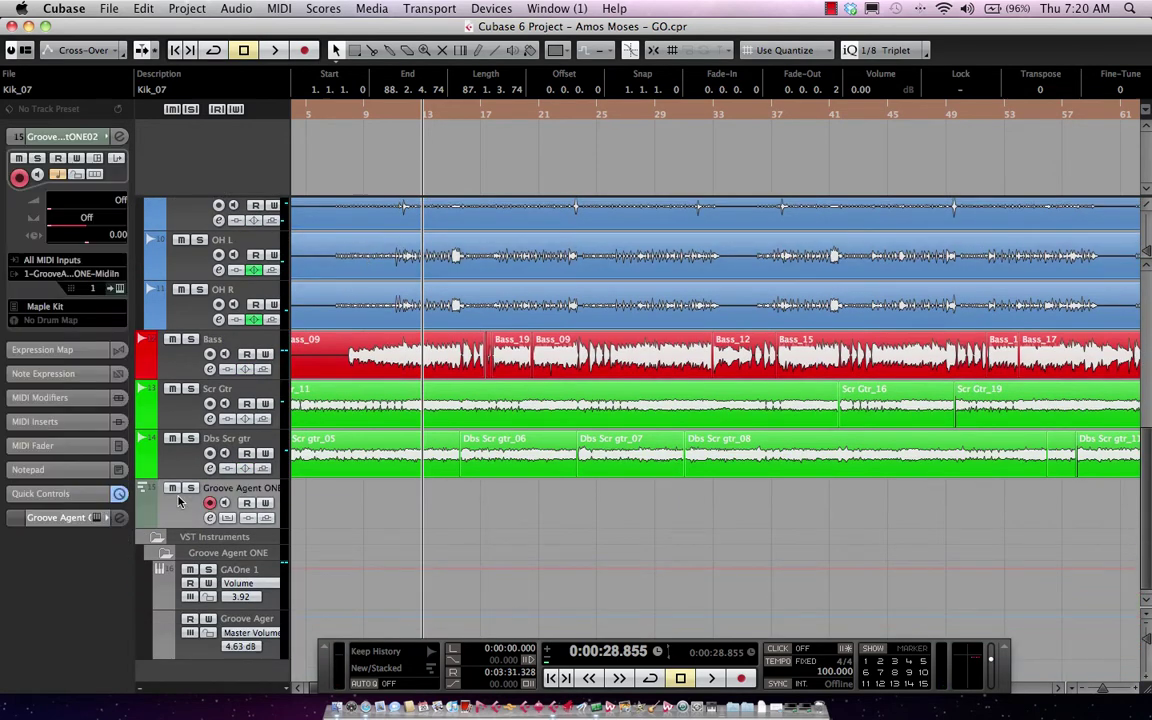
Audition the Maple Kit's Kick 2 and Snare 1 pads in Groove Agent ONE, then close it
left_click(117, 289)
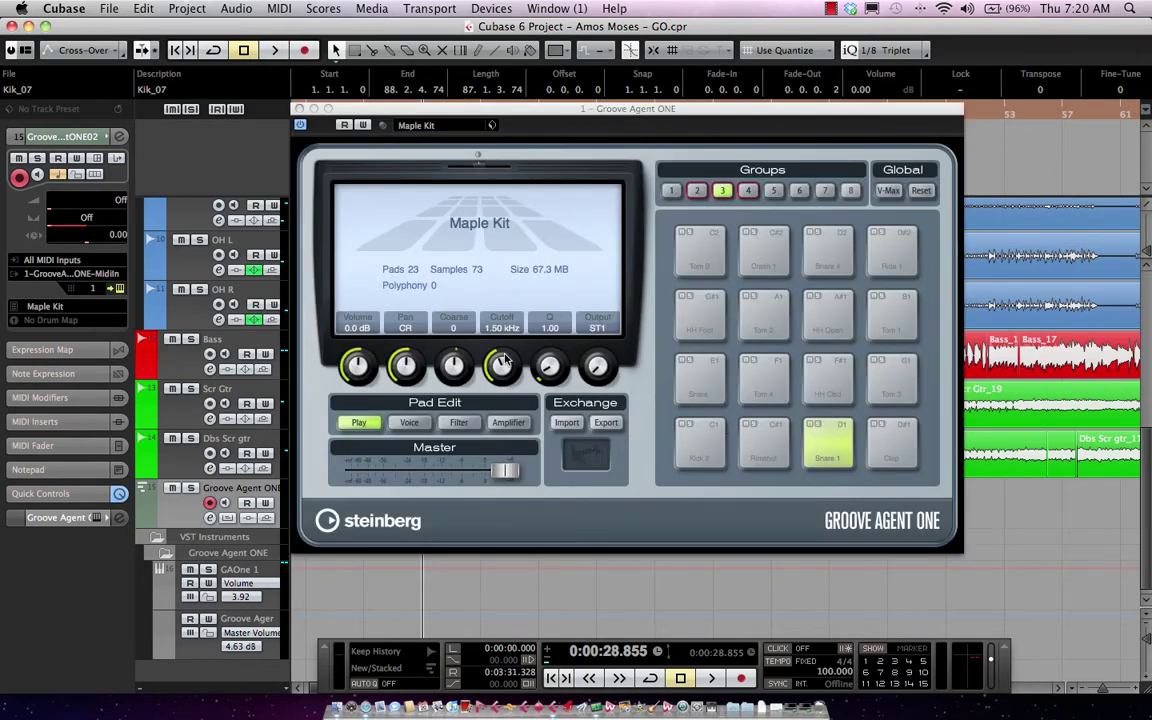
left_click(709, 452)
left_click(708, 430)
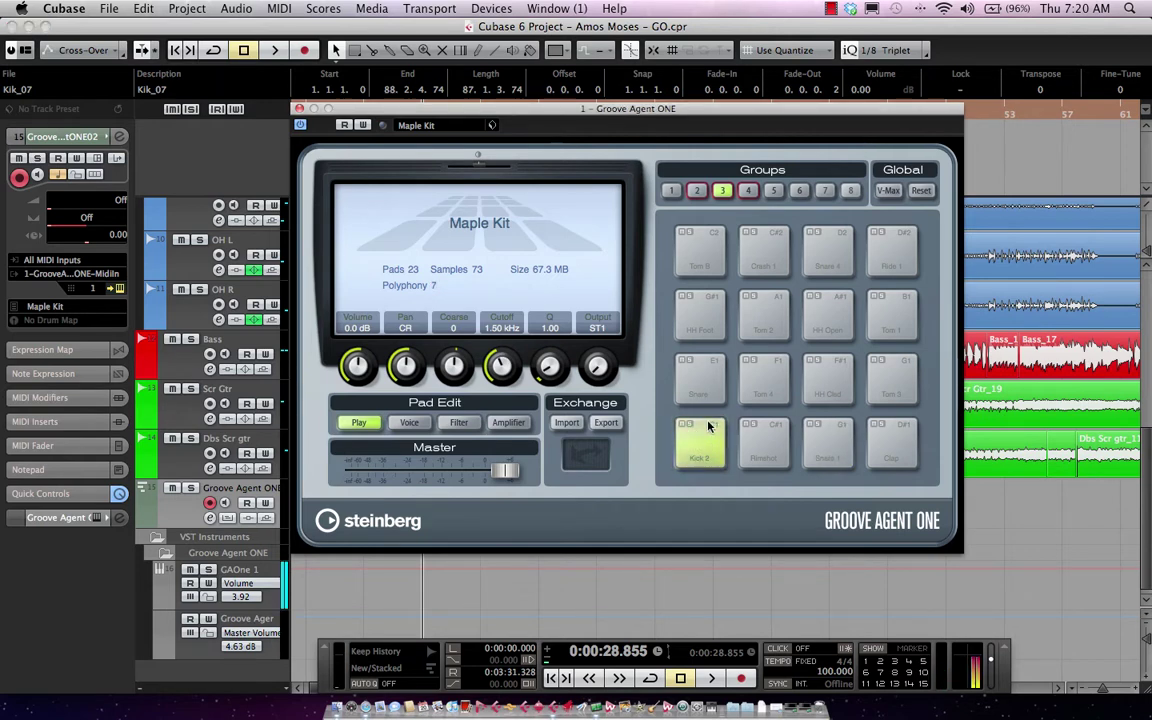
left_click(832, 432)
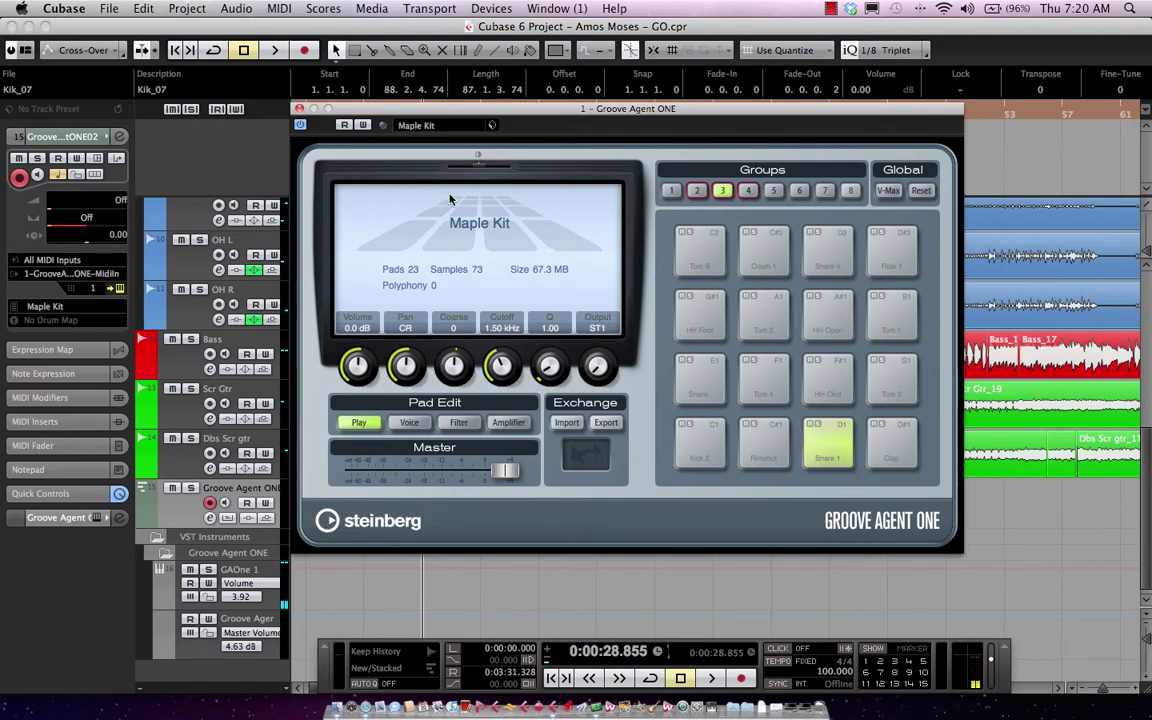
left_click(300, 109)
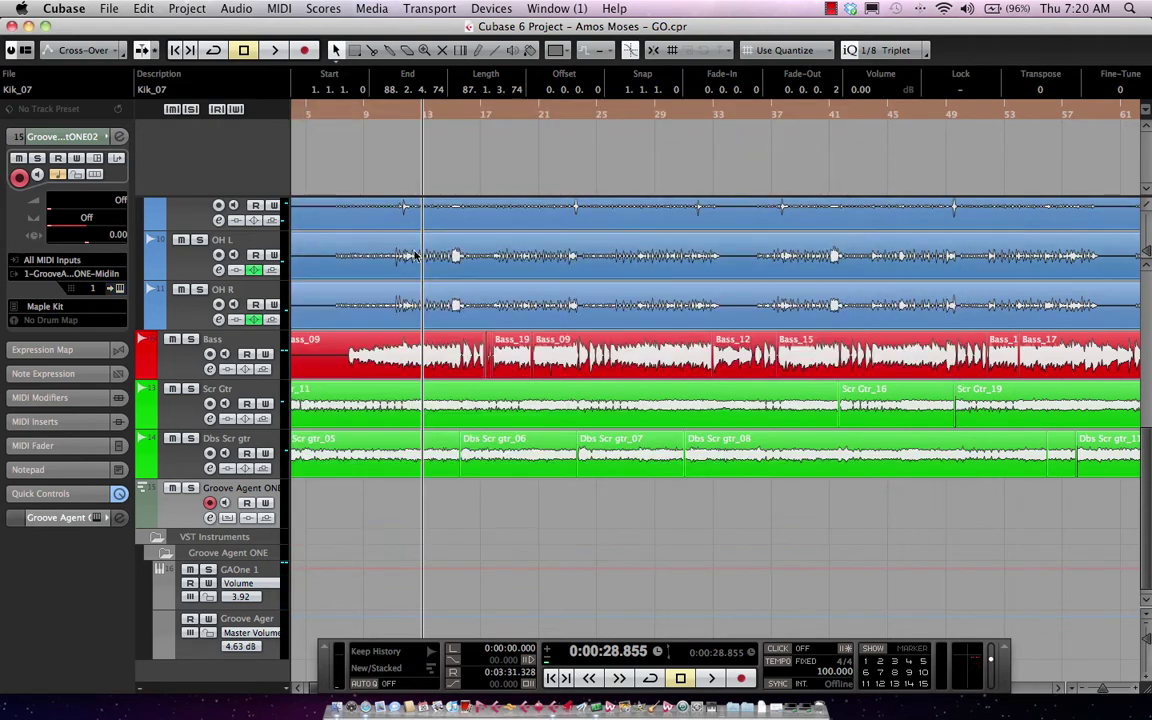
scroll(455, 313, "up", 5)
scroll(455, 313, "up", 6)
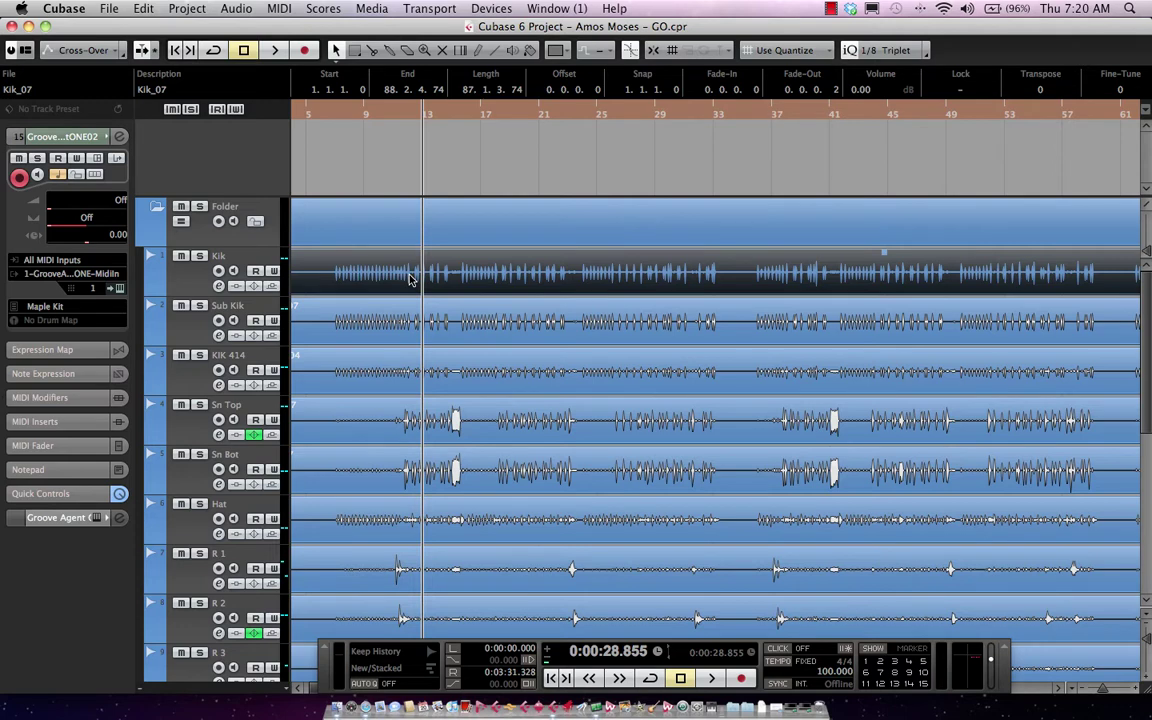
Open Kik_07 in the Sample Editor and lower the hitpoint threshold to catch more kicks
double_click(409, 280)
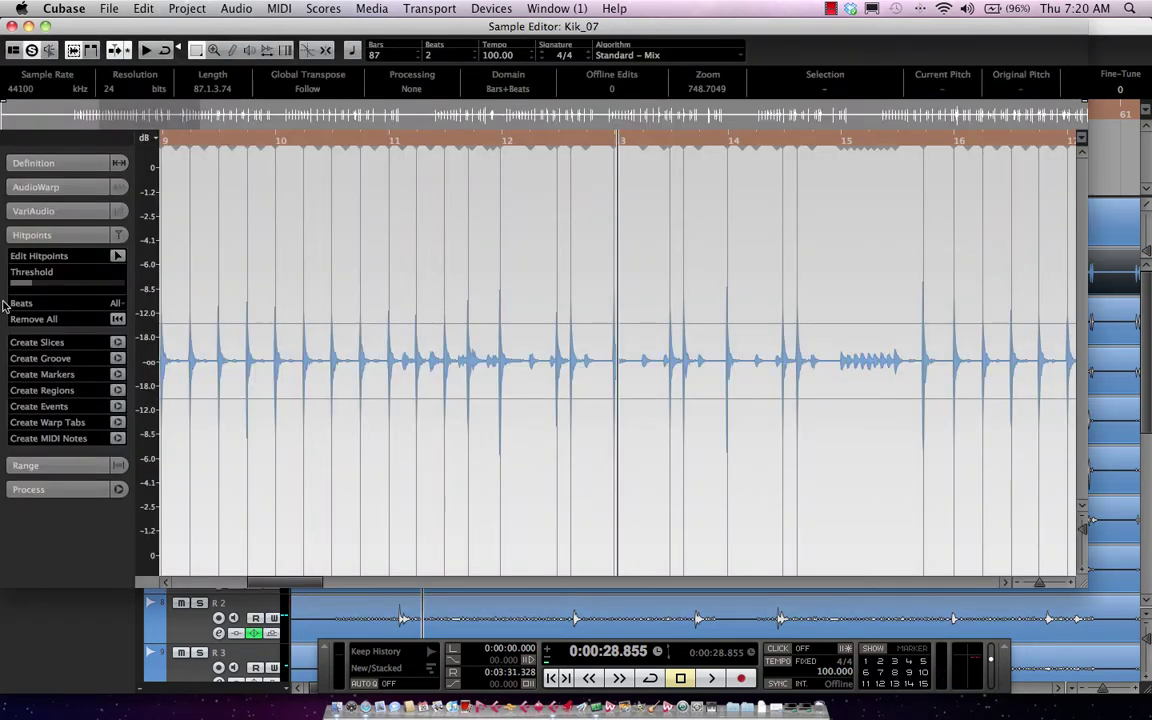
mouse_move(33, 286)
left_mouse_down()
mouse_move(4, 287)
mouse_move(27, 286)
left_mouse_up()
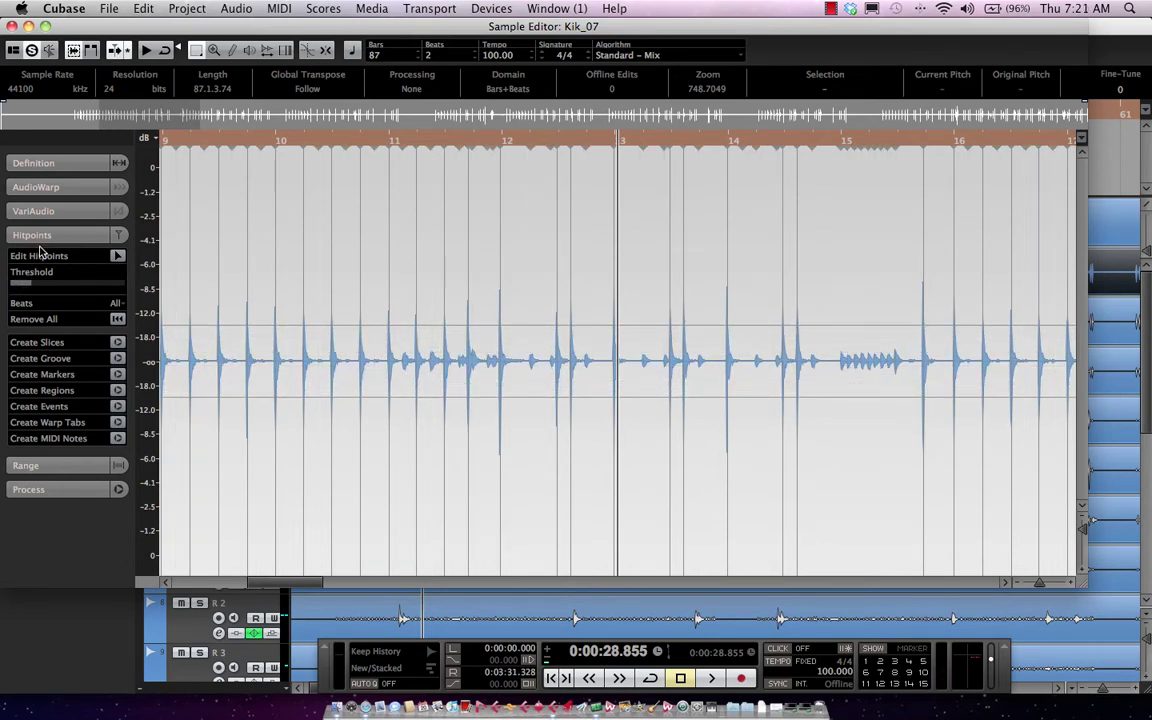
left_click(40, 235)
left_click(40, 235)
left_click_drag(30, 285, 58, 294)
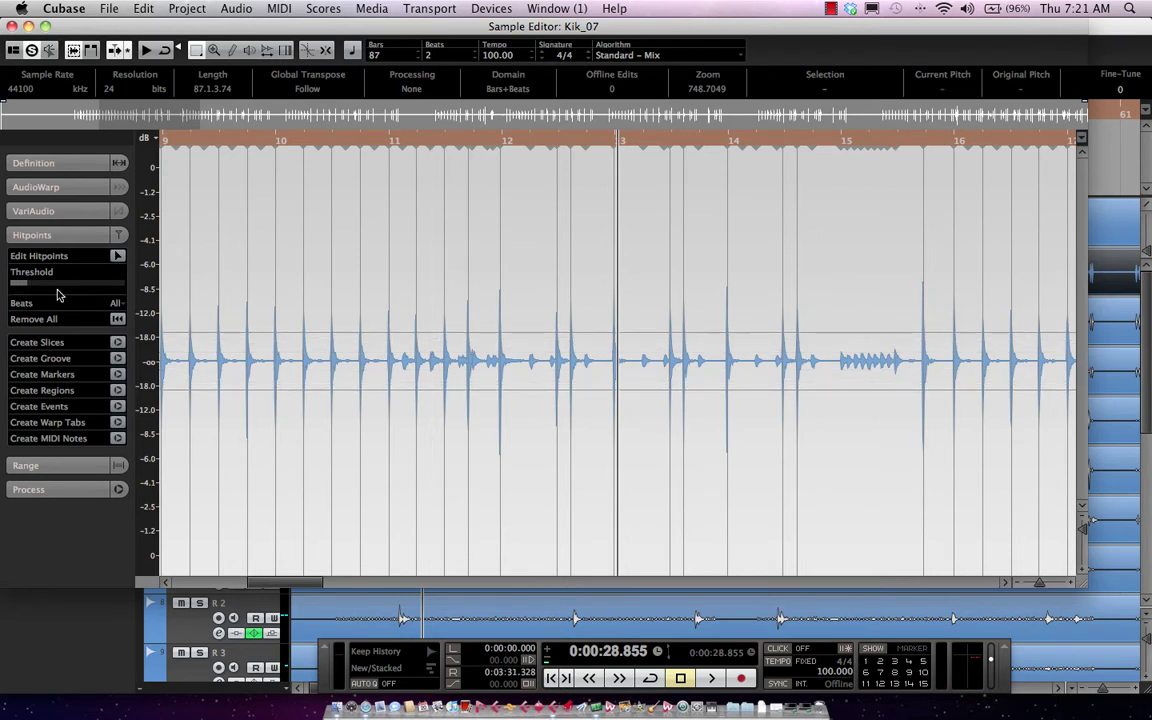
Create MIDI notes from the hitpoints: Dynamic Velocity, pitch C1, length 1/8, first selected track
left_click(117, 438)
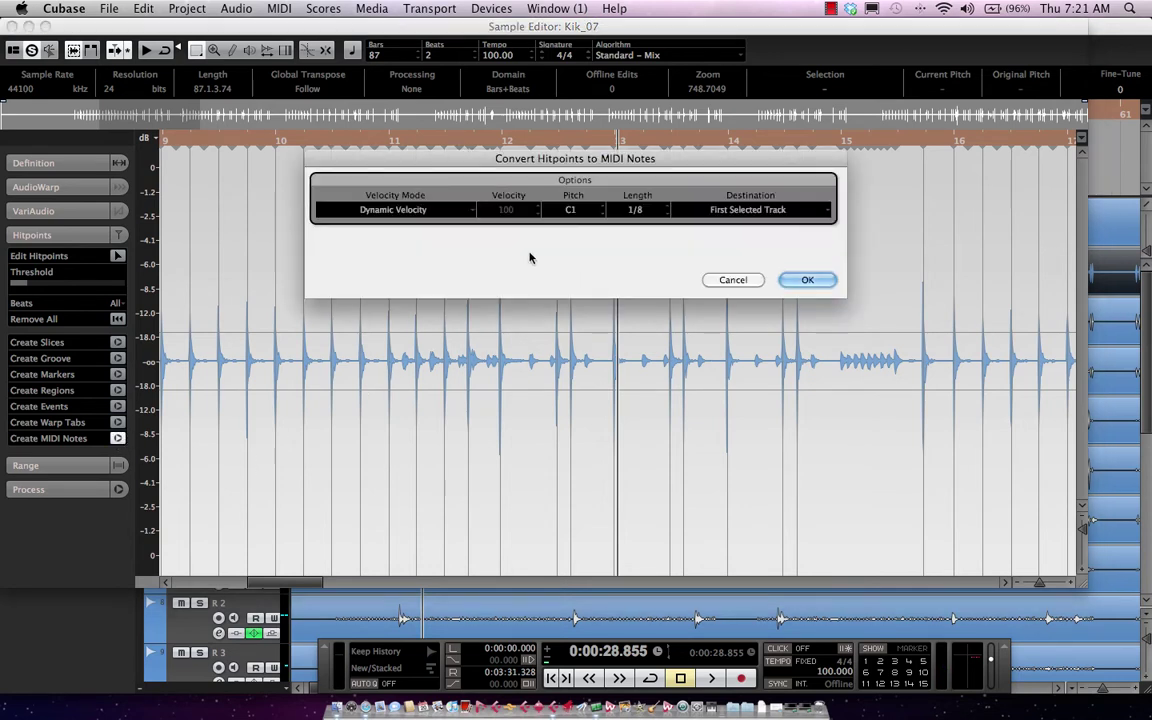
left_click(410, 209)
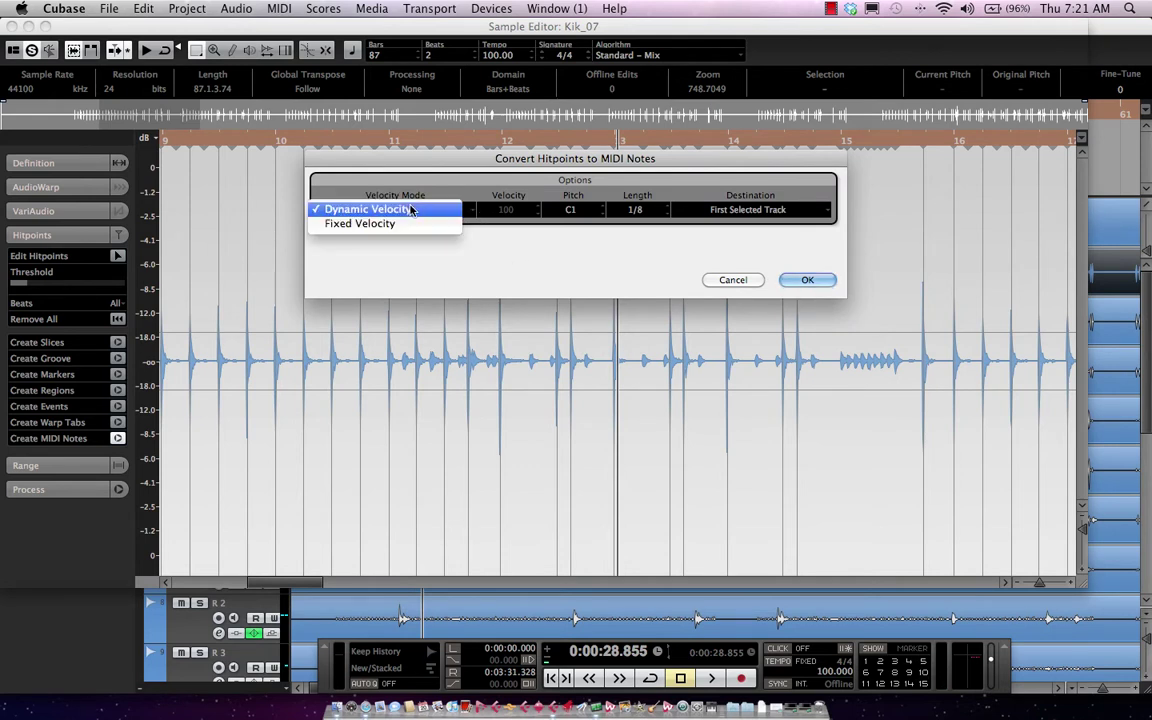
left_click(765, 237)
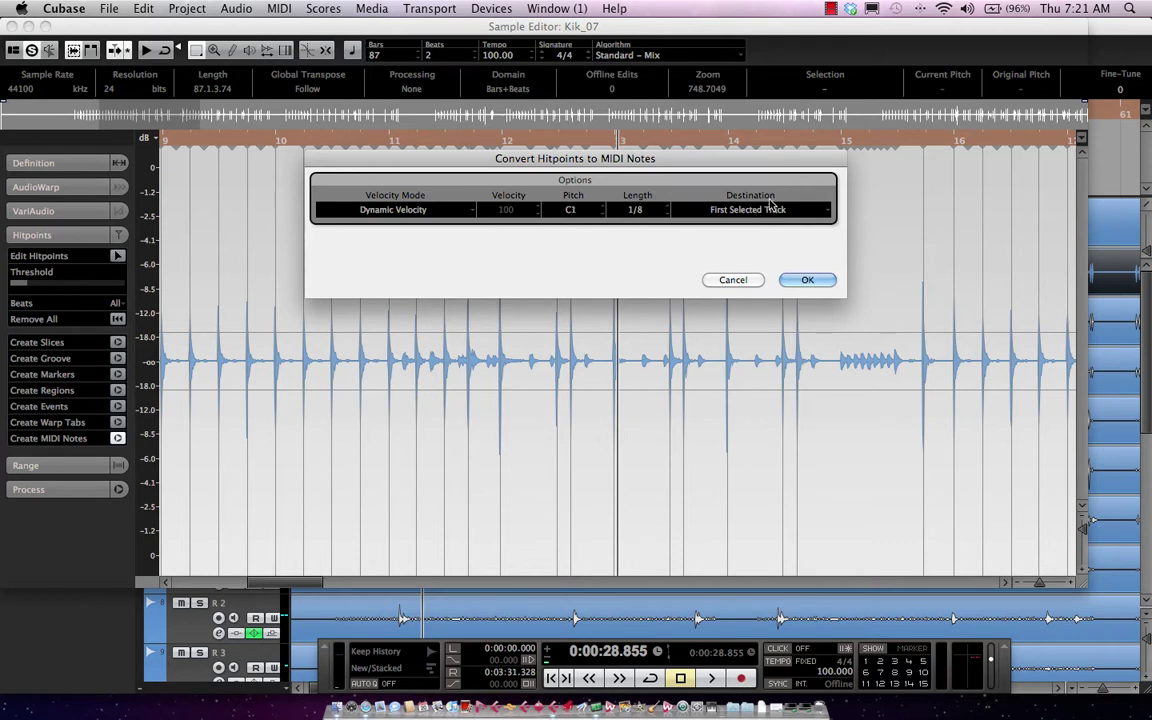
left_click(812, 283)
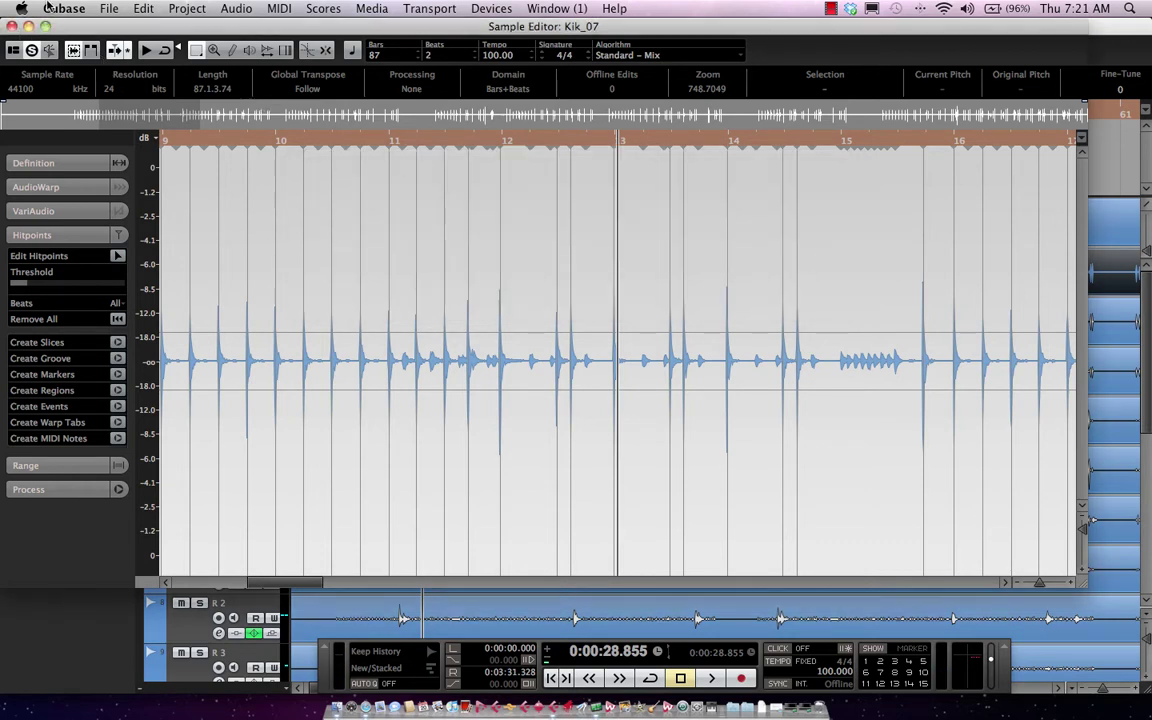
left_click(11, 25)
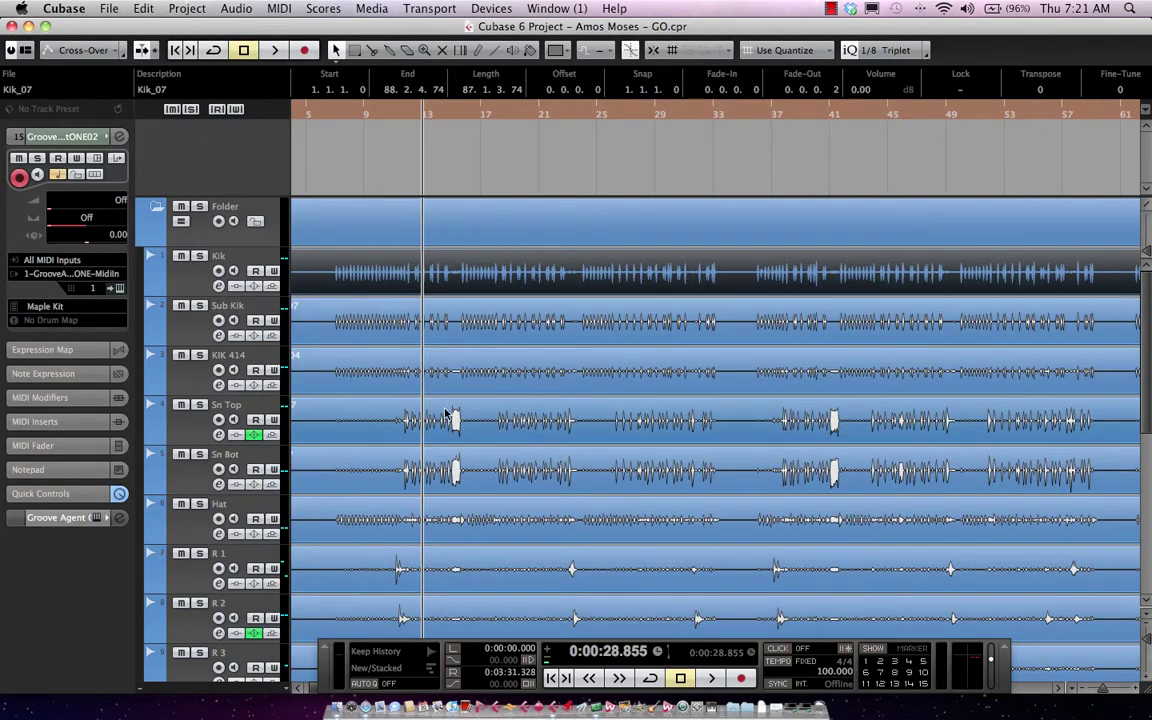
Detect Sn Top_07's snare hitpoints at a lower threshold and turn them into D1 MIDI notes
left_click(485, 415)
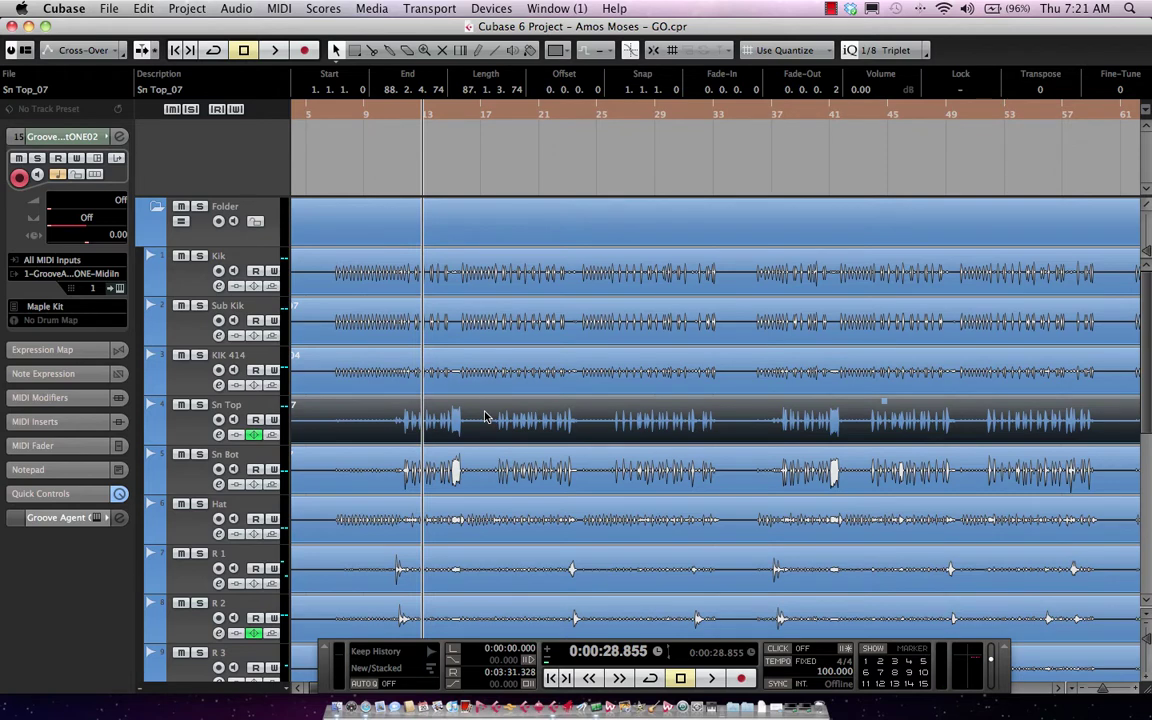
double_click(485, 415)
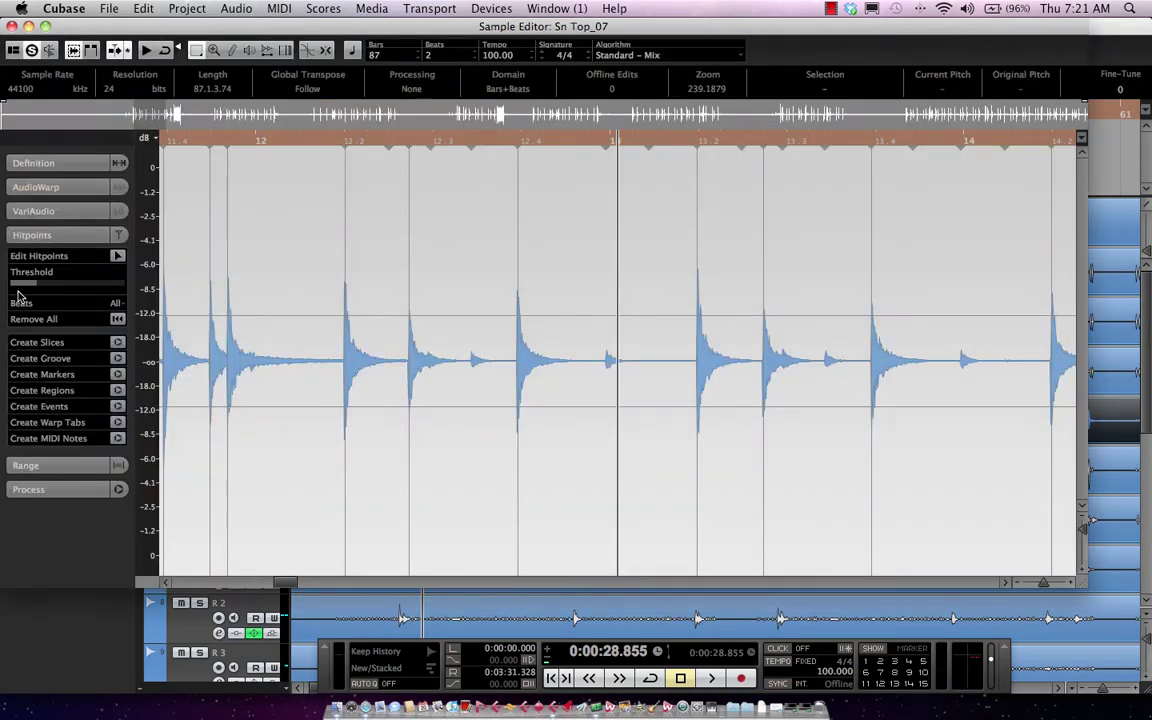
mouse_move(33, 287)
left_mouse_down()
mouse_move(5, 290)
mouse_move(39, 289)
left_mouse_up()
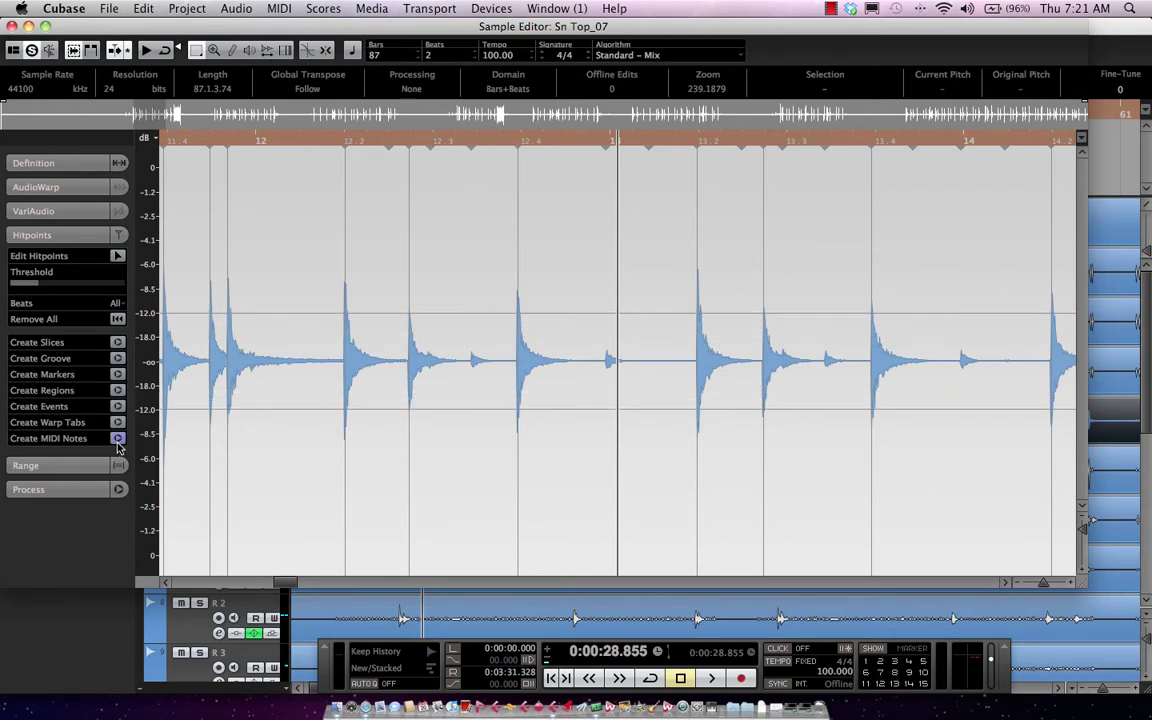
left_click(117, 439)
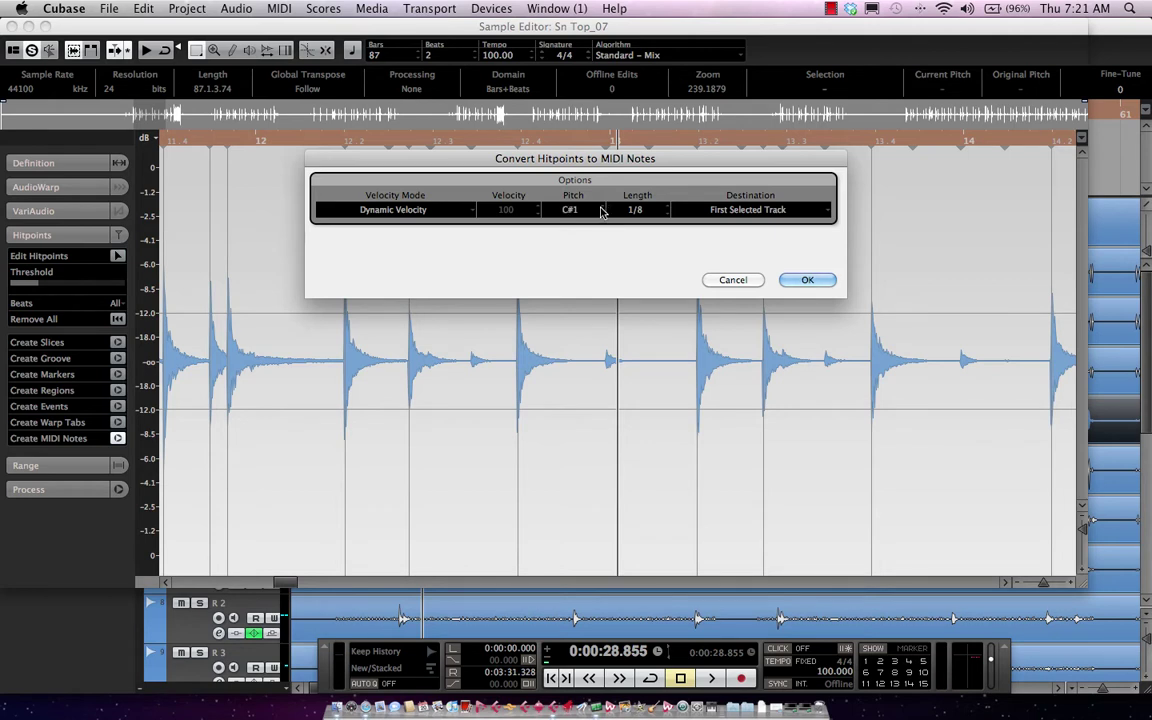
left_click(806, 280)
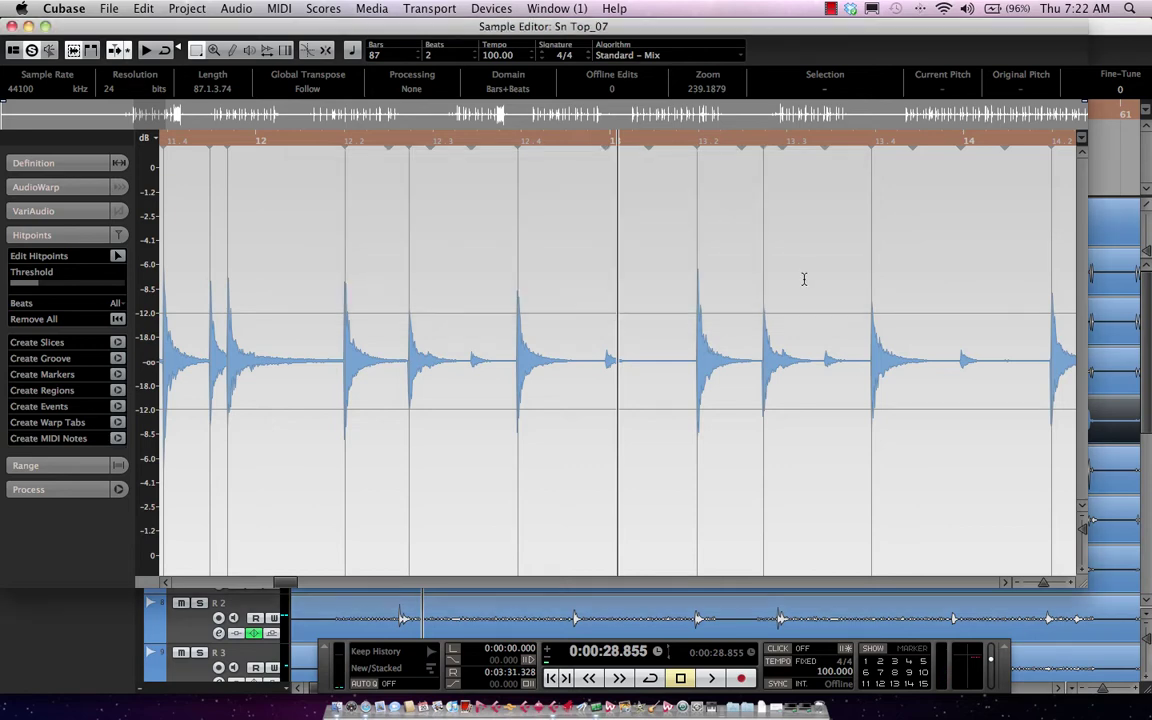
Close the Sample Editor and glue the kick and snare MIDI parts into one Kik_07_midi part
left_click(10, 25)
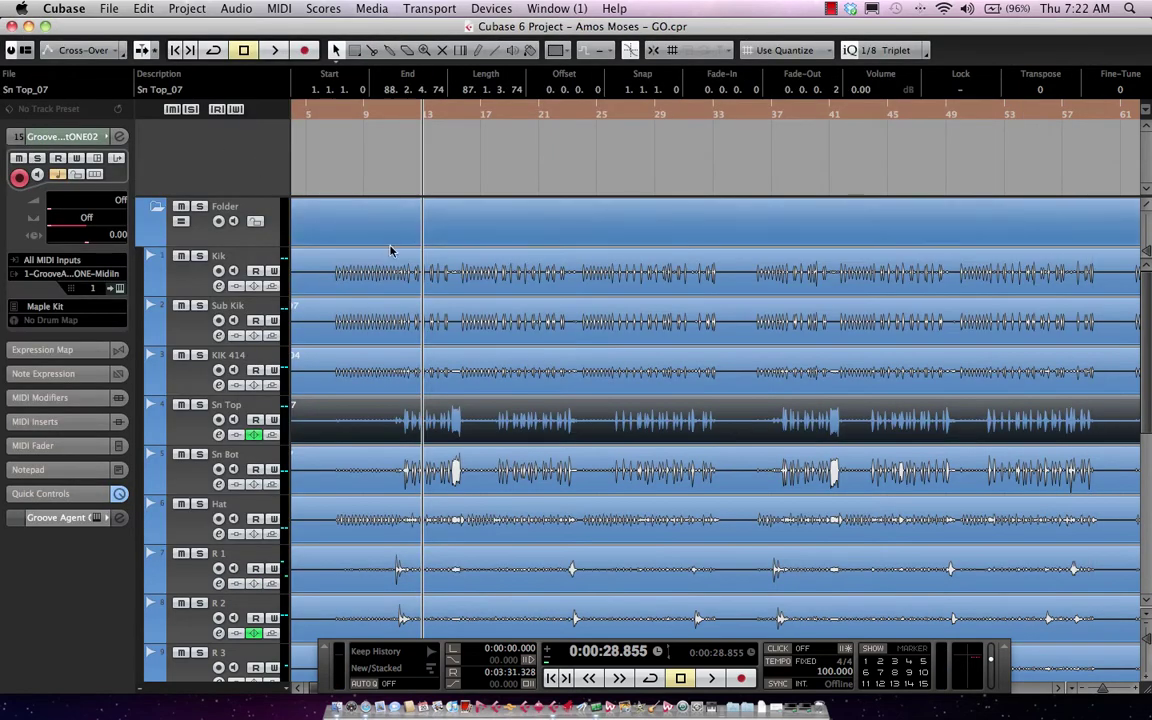
scroll(422, 293, "down", 3)
scroll(424, 300, "down", 8)
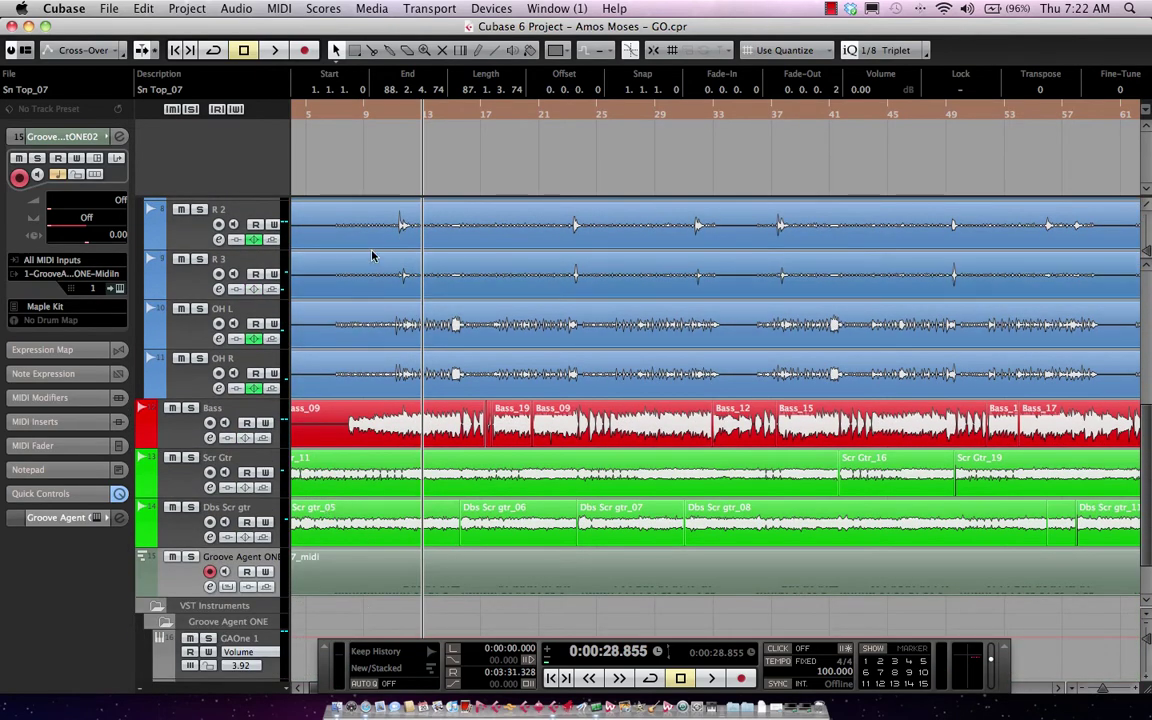
right_click(395, 566)
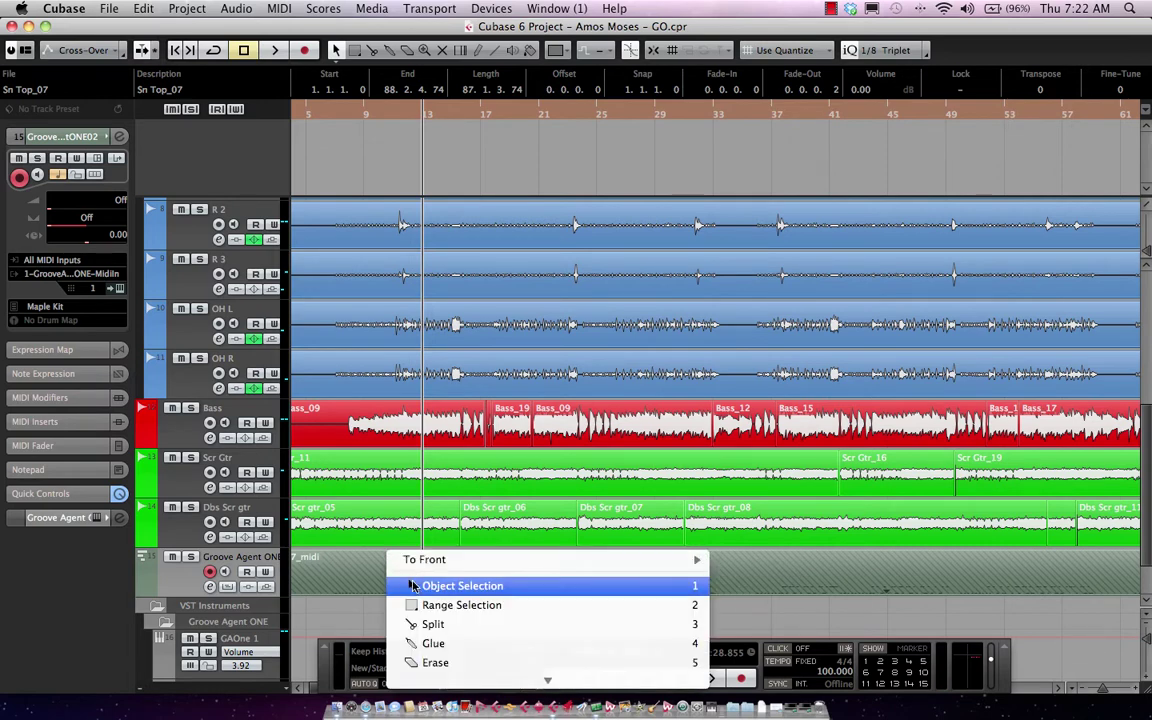
left_click(441, 645)
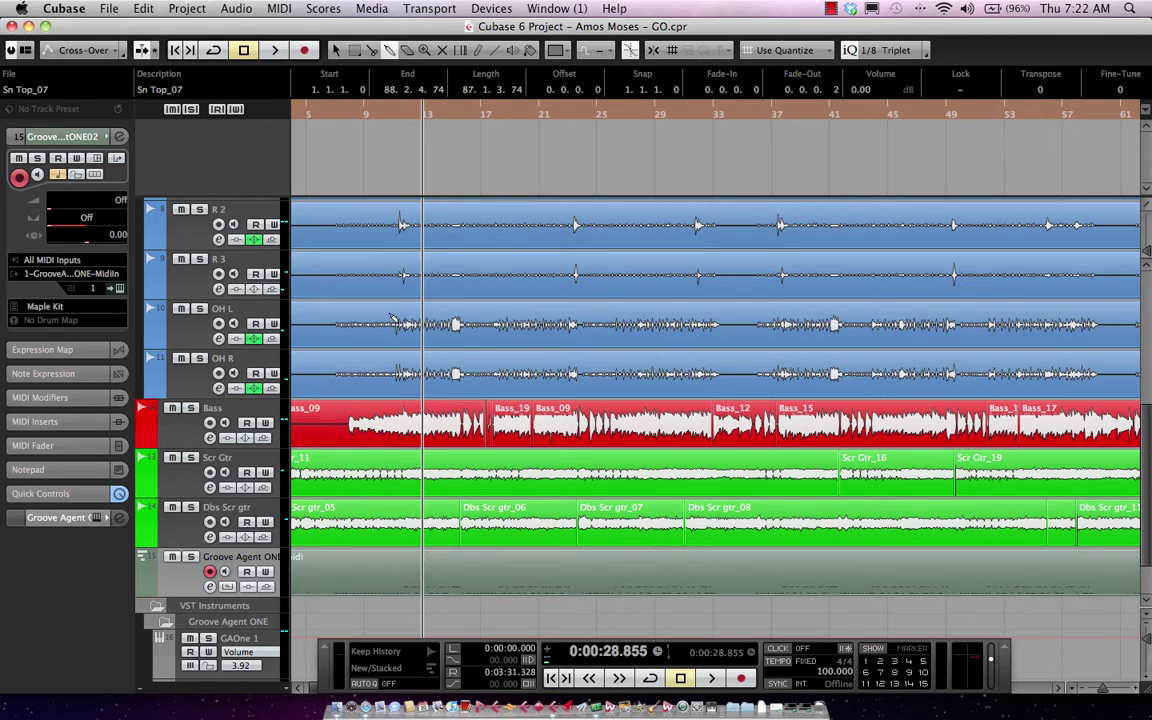
Open the Kik_07_midi part in the Key Editor to view its C1 and D1 notes
right_click(464, 467)
left_click(400, 589)
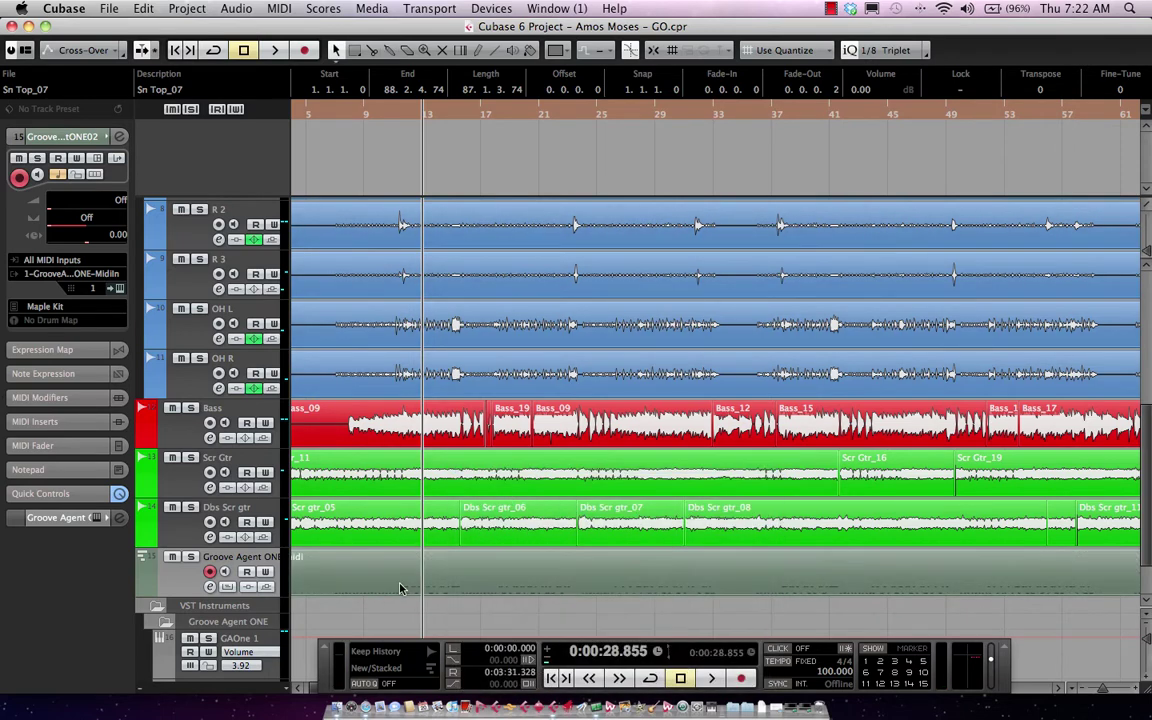
double_click(400, 589)
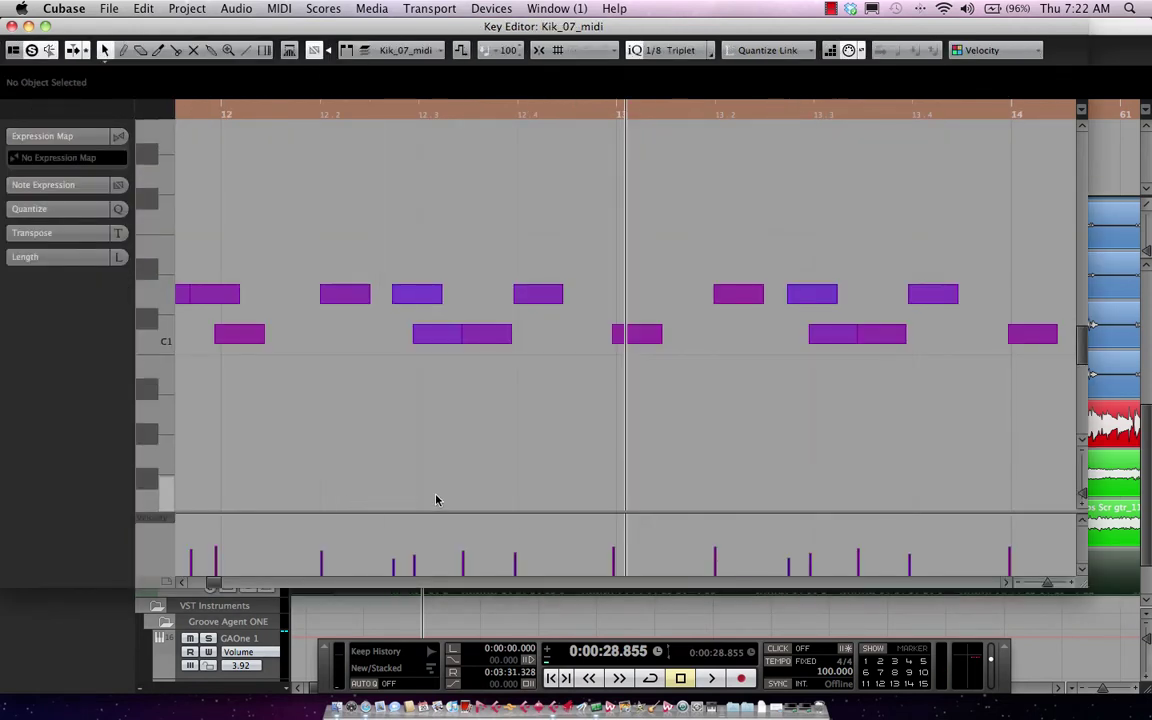
Close the Key Editor and start playback from bar 9
left_click(12, 26)
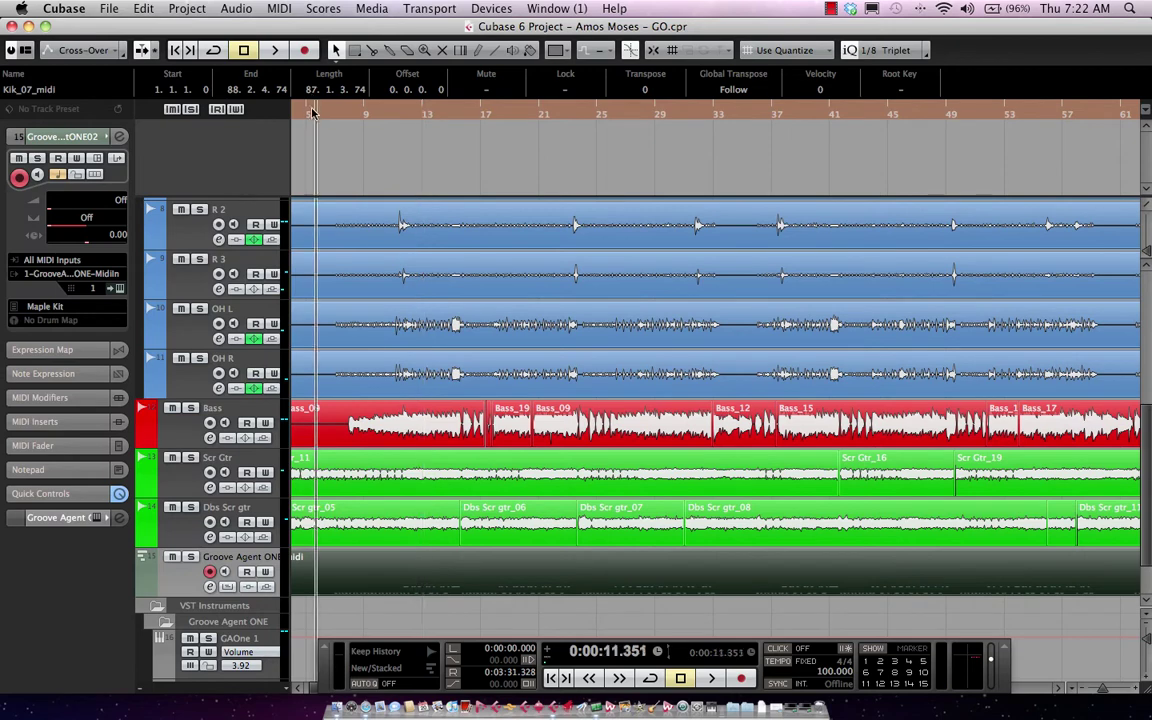
left_click(419, 141)
left_click(473, 148)
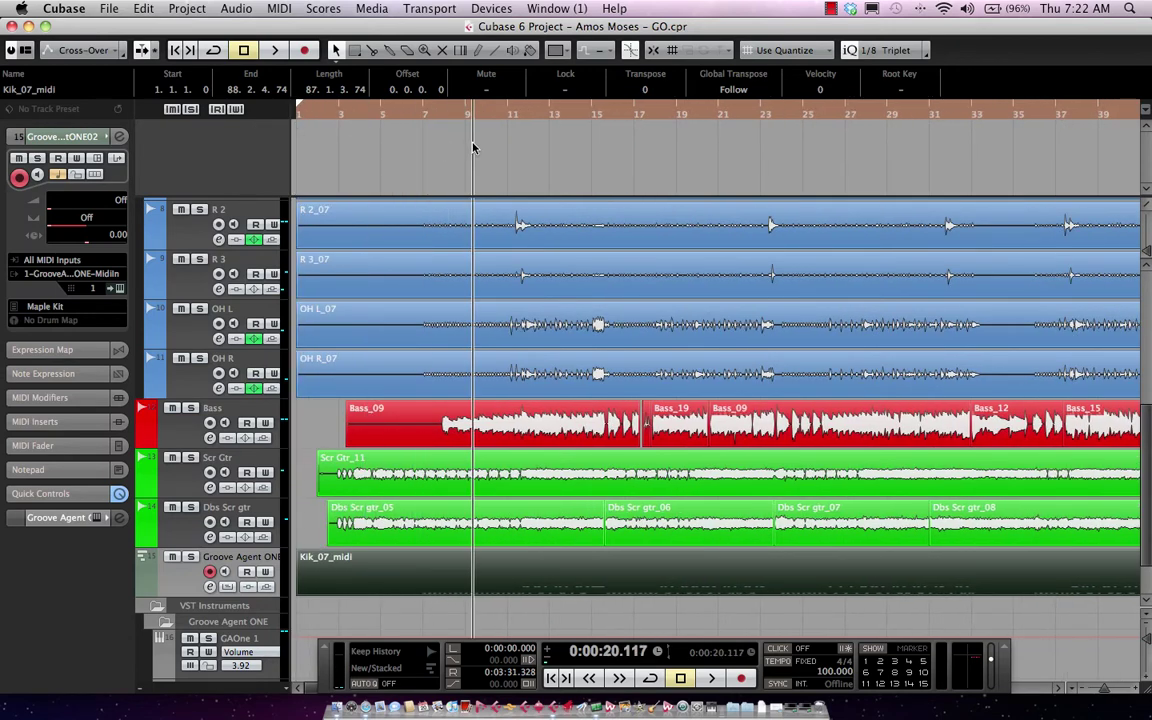
key("space")
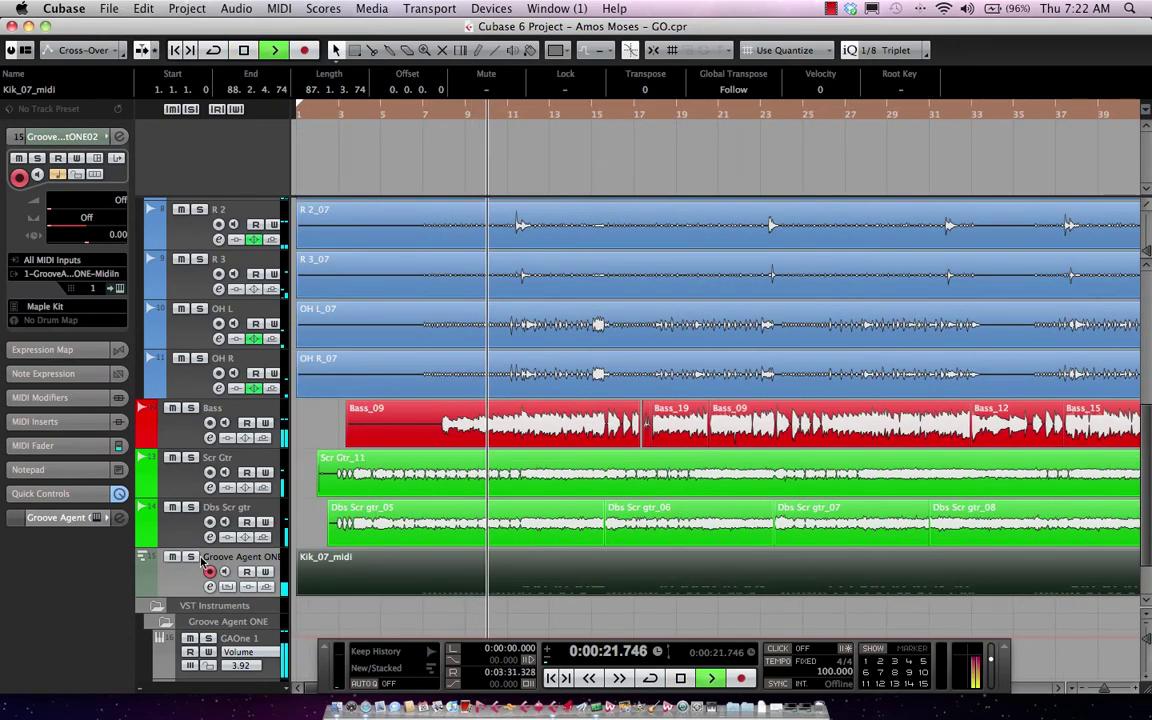
Open Groove Agent ONE and mute Kik, Sub Kik and snare tracks to hear the MIDI, then stop
left_click(119, 288)
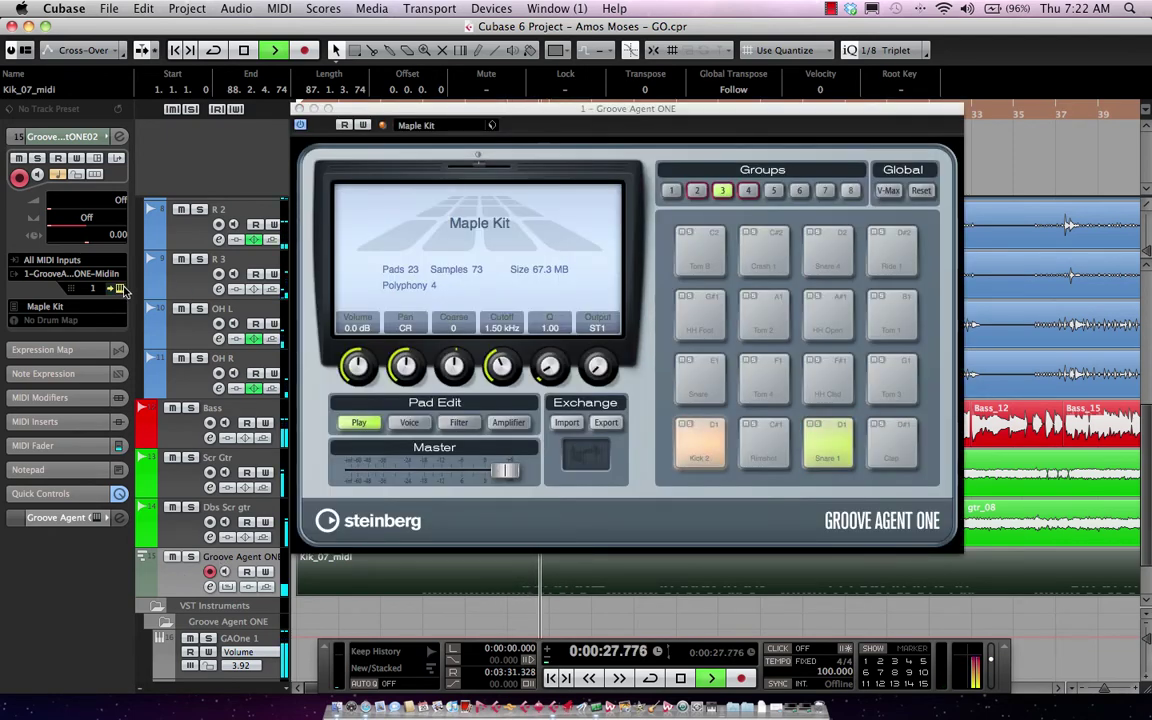
scroll(237, 316, "up", 8)
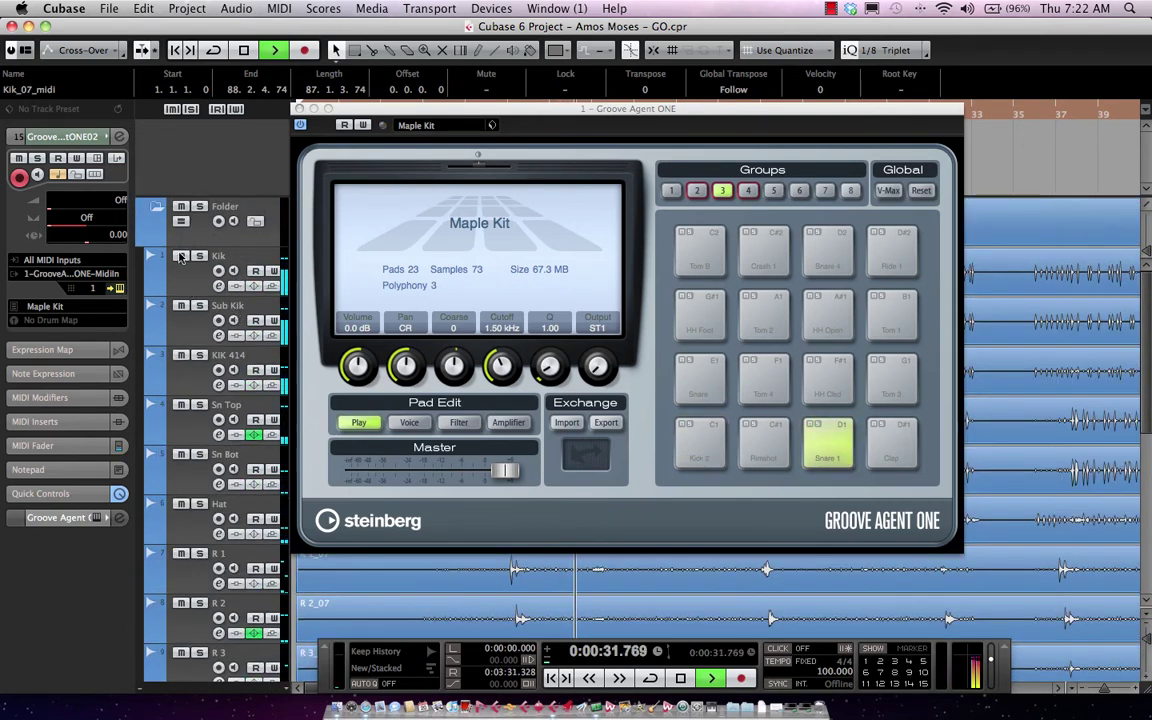
left_click(181, 256)
left_click(182, 306)
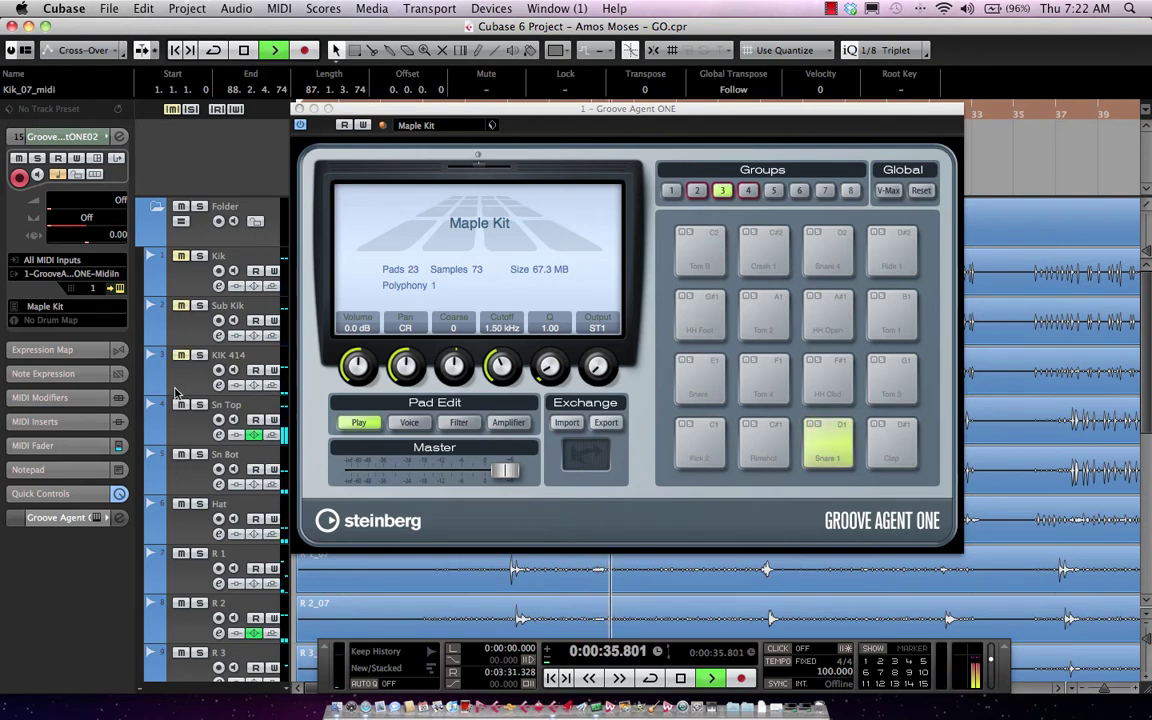
left_click(179, 406)
left_click(179, 456)
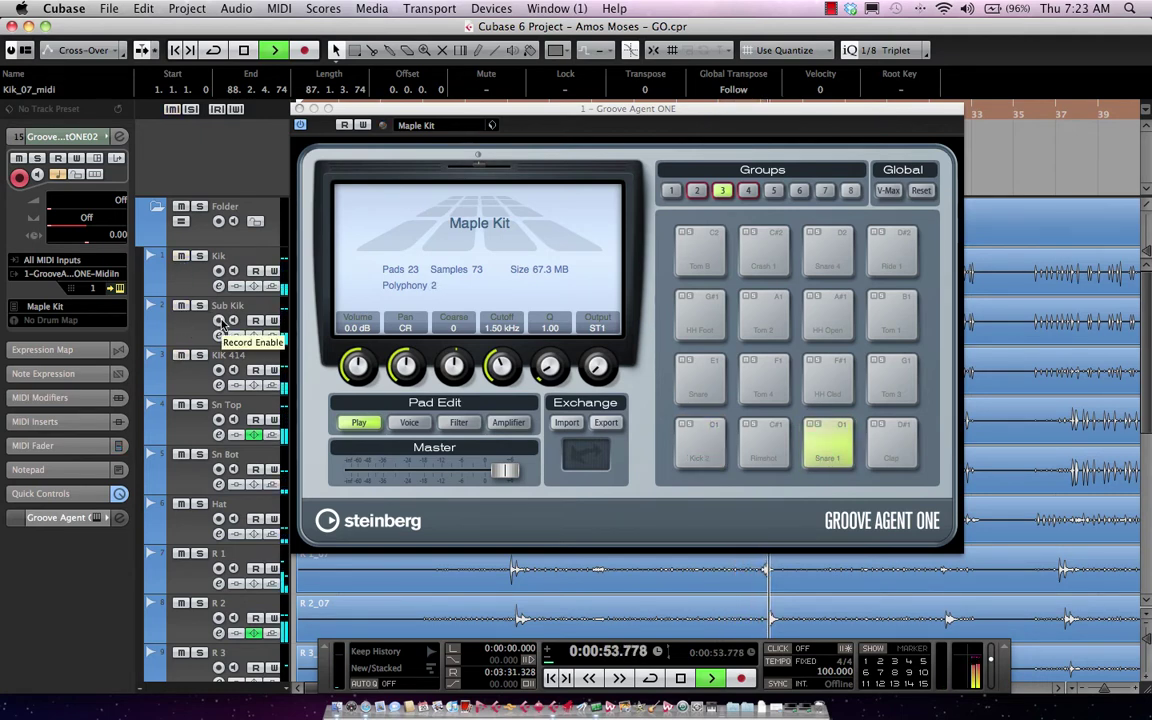
key("space")
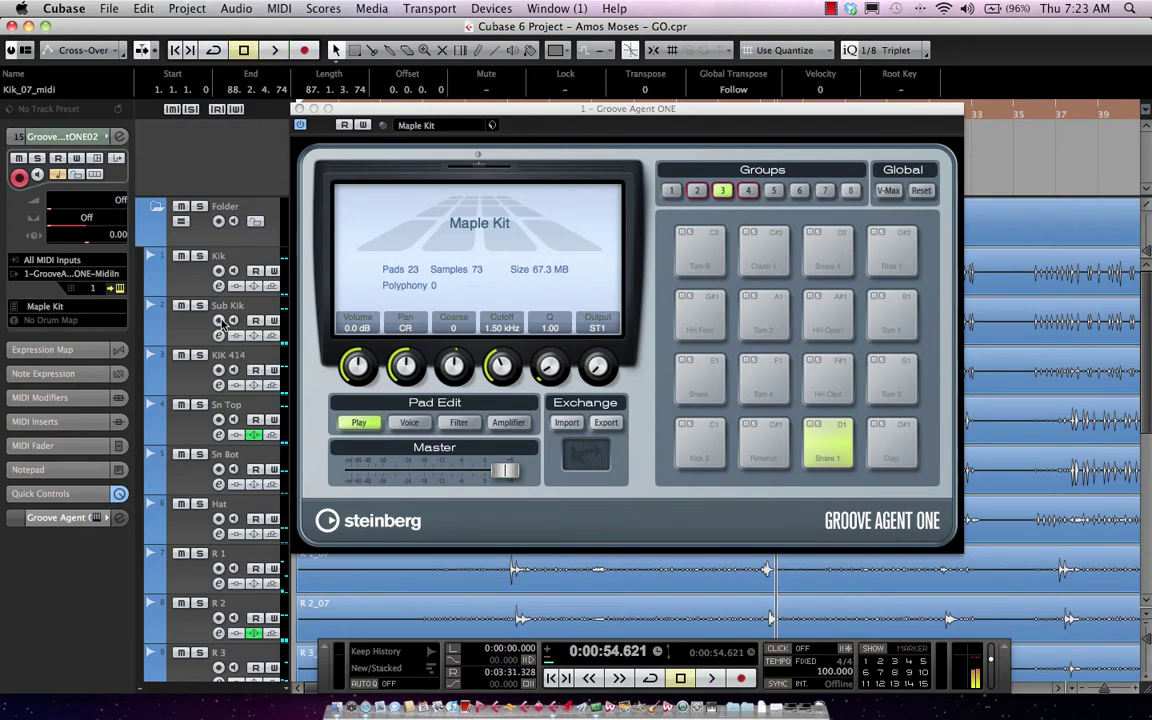
Close Groove Agent ONE and check the Kik_07_midi part in the Key Editor once more
left_click(299, 110)
scroll(370, 250, "down", 10)
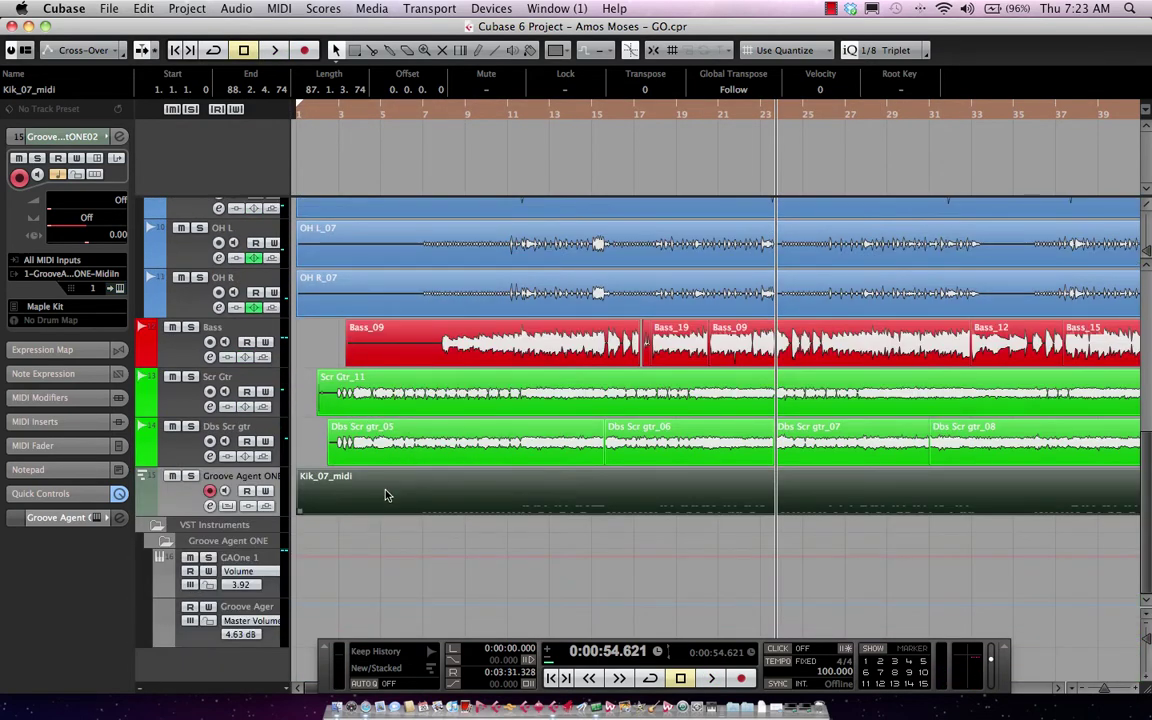
double_click(387, 495)
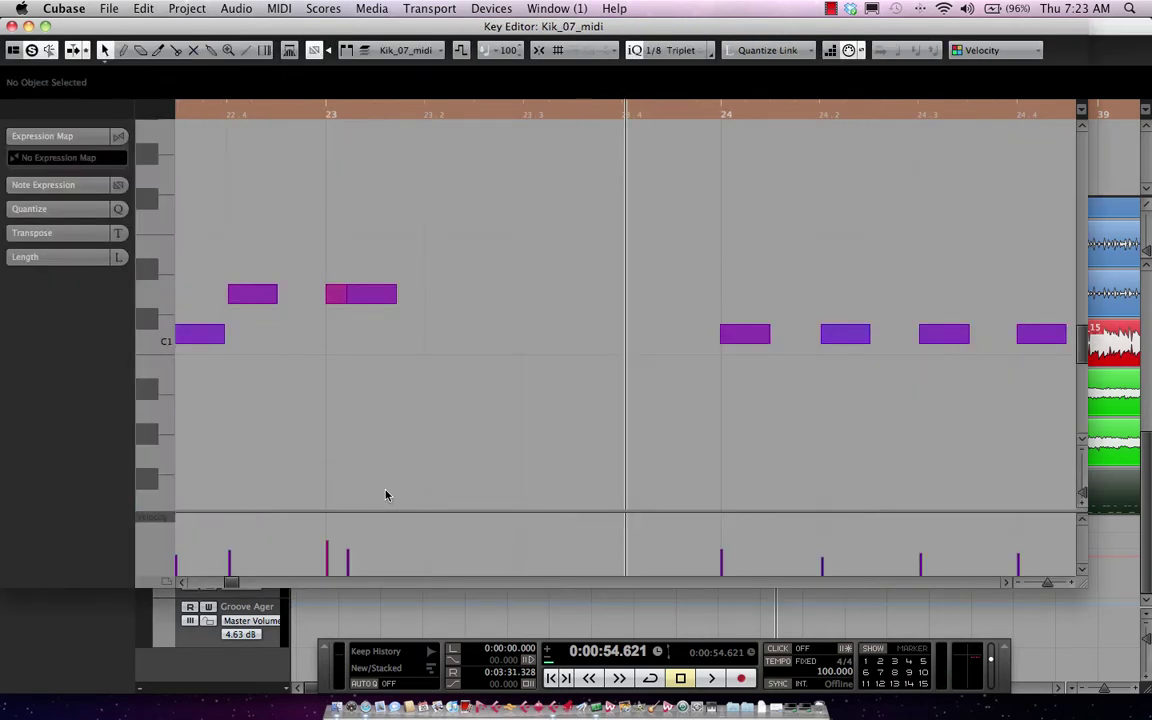
left_click(11, 26)
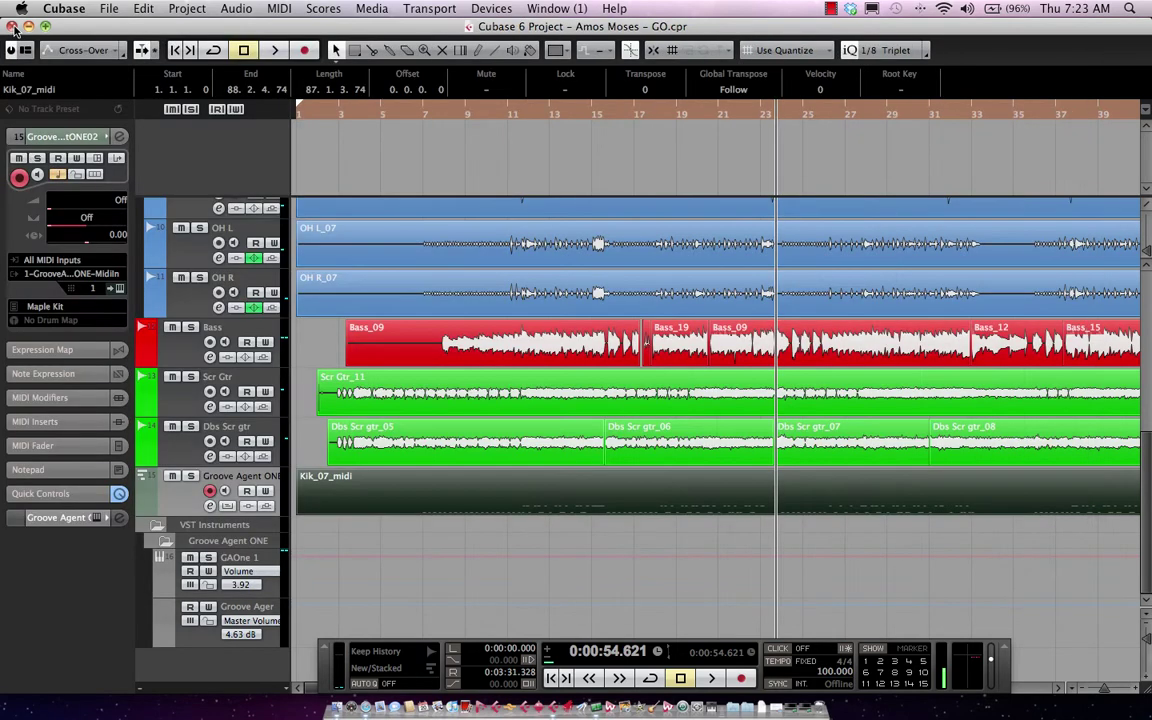
Erase the Kik_07_midi part from the Groove Agent ONE track with the Erase tool
right_click(368, 438)
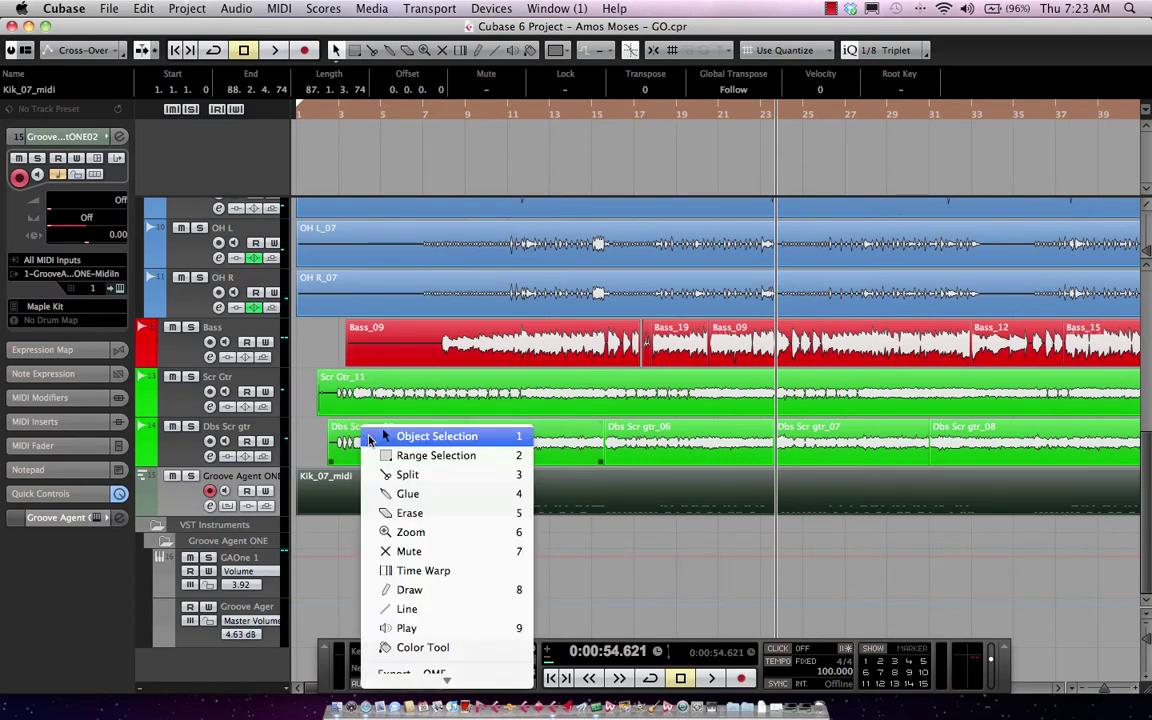
left_click(474, 512)
left_click(435, 509)
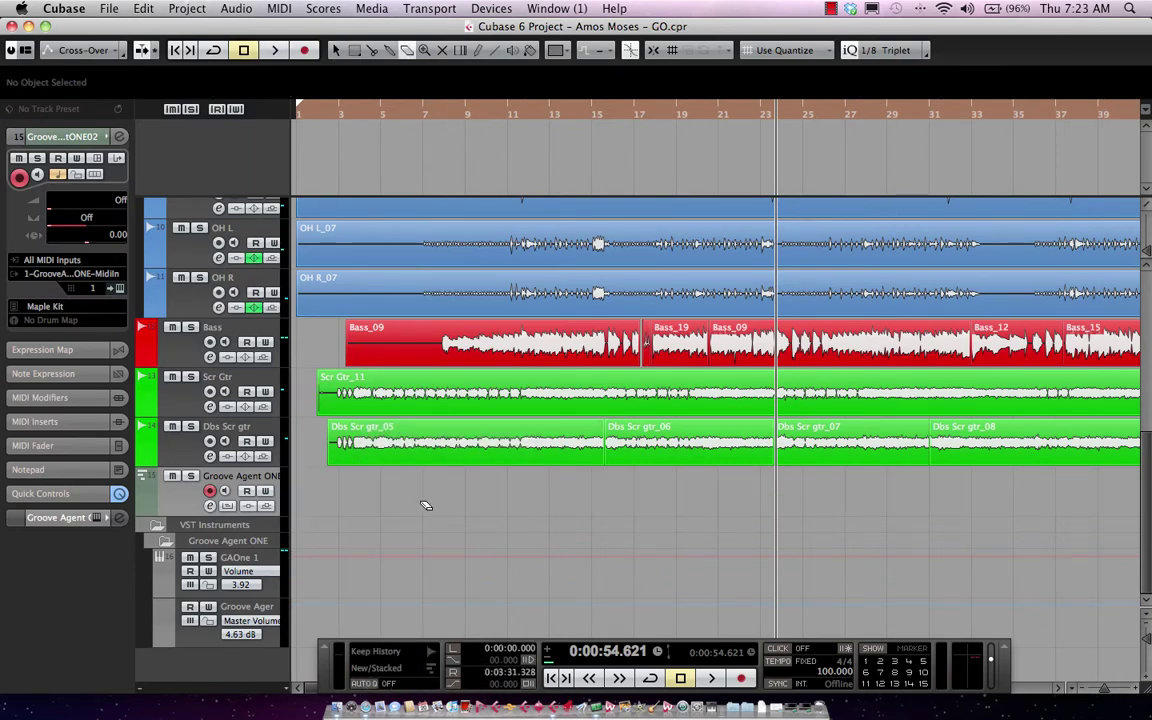
scroll(425, 506, "up", 10)
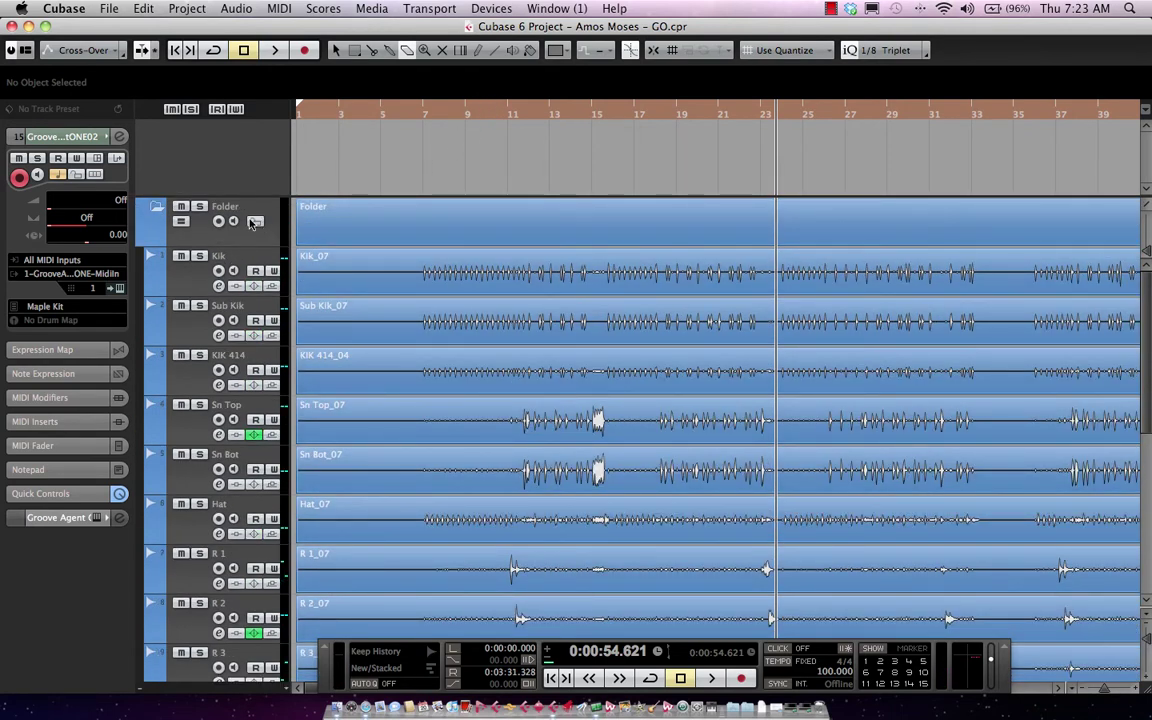
Solo the drum Folder and play it from bar 11 with the metronome click on, then stop
left_click(199, 207)
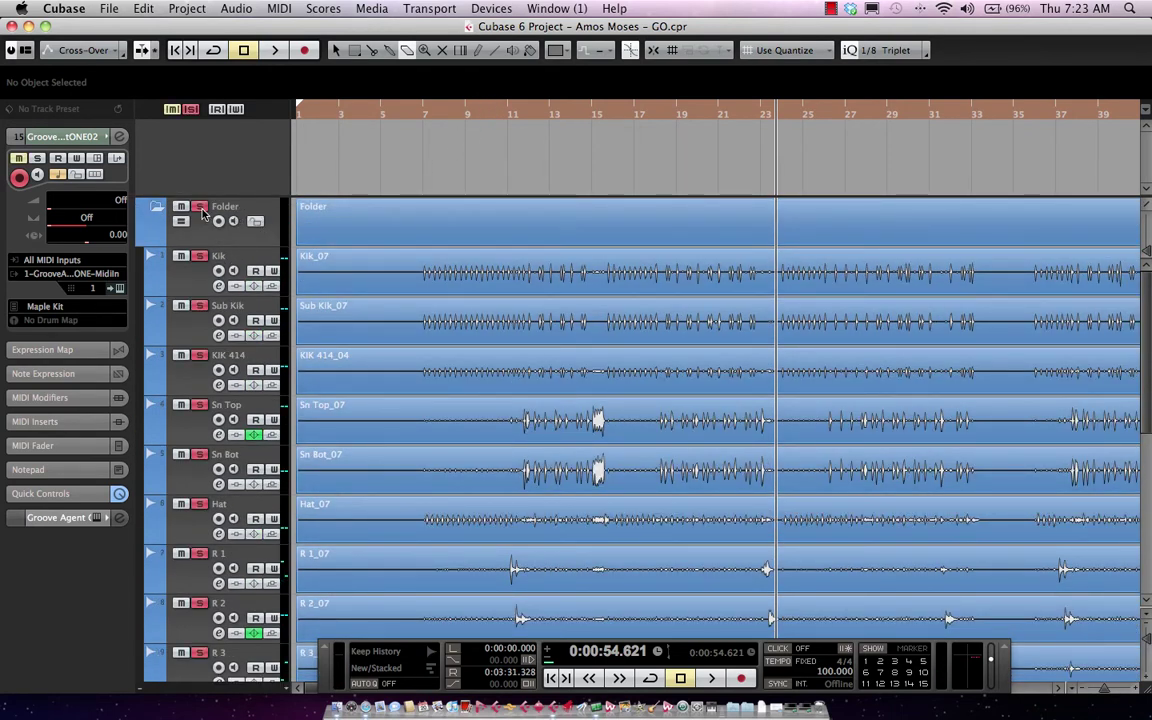
left_click(712, 679)
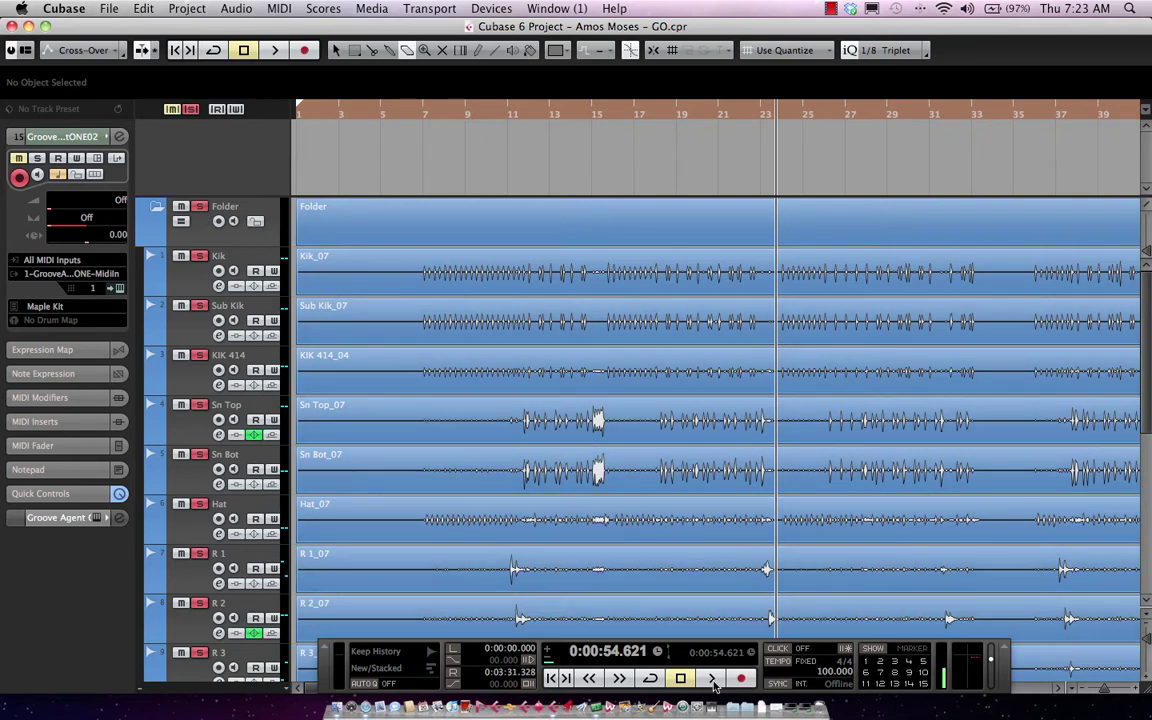
left_click(510, 120)
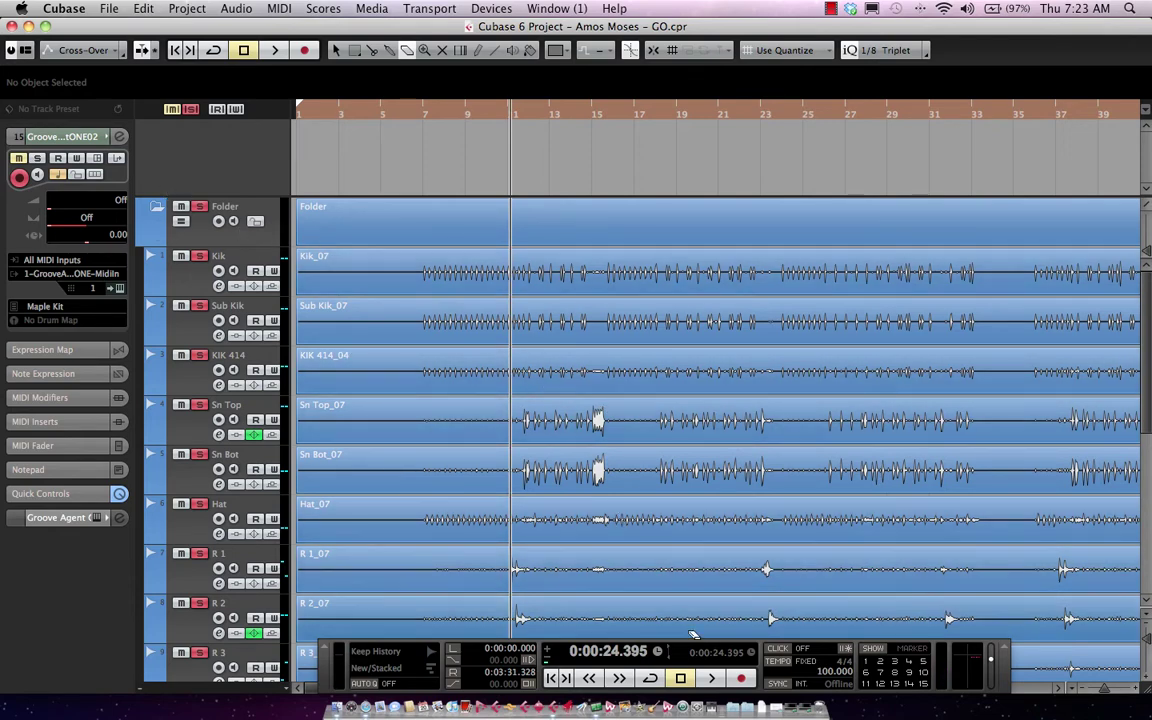
left_click(712, 679)
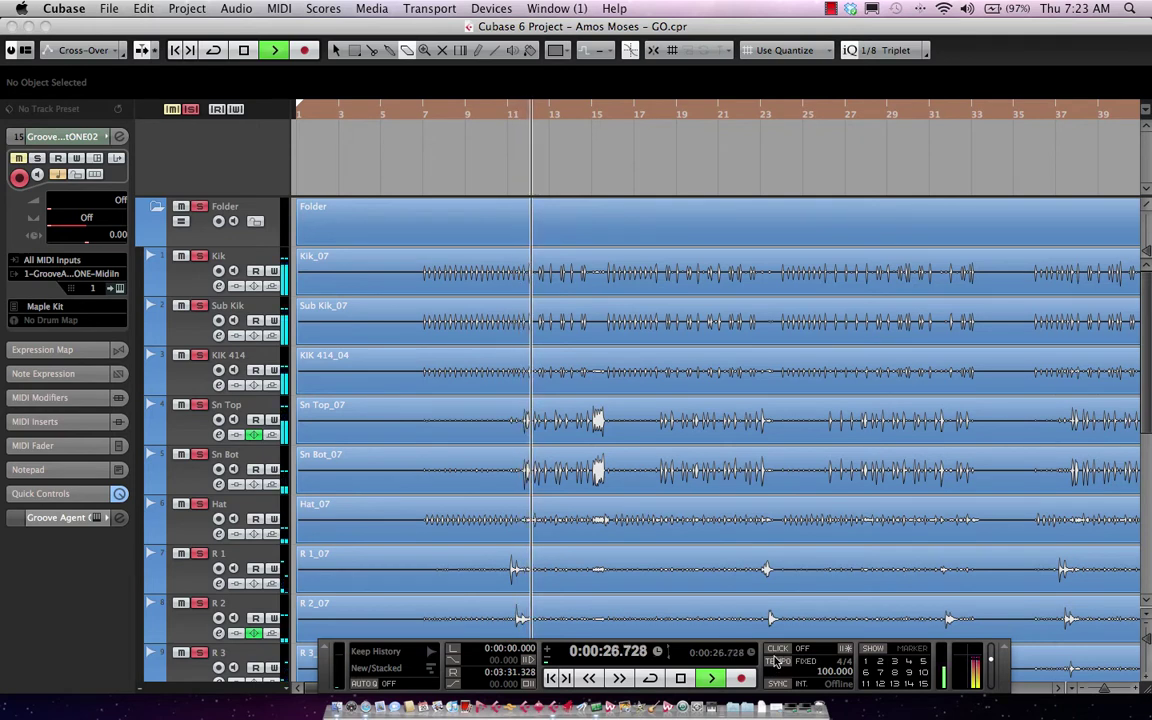
left_click(775, 649)
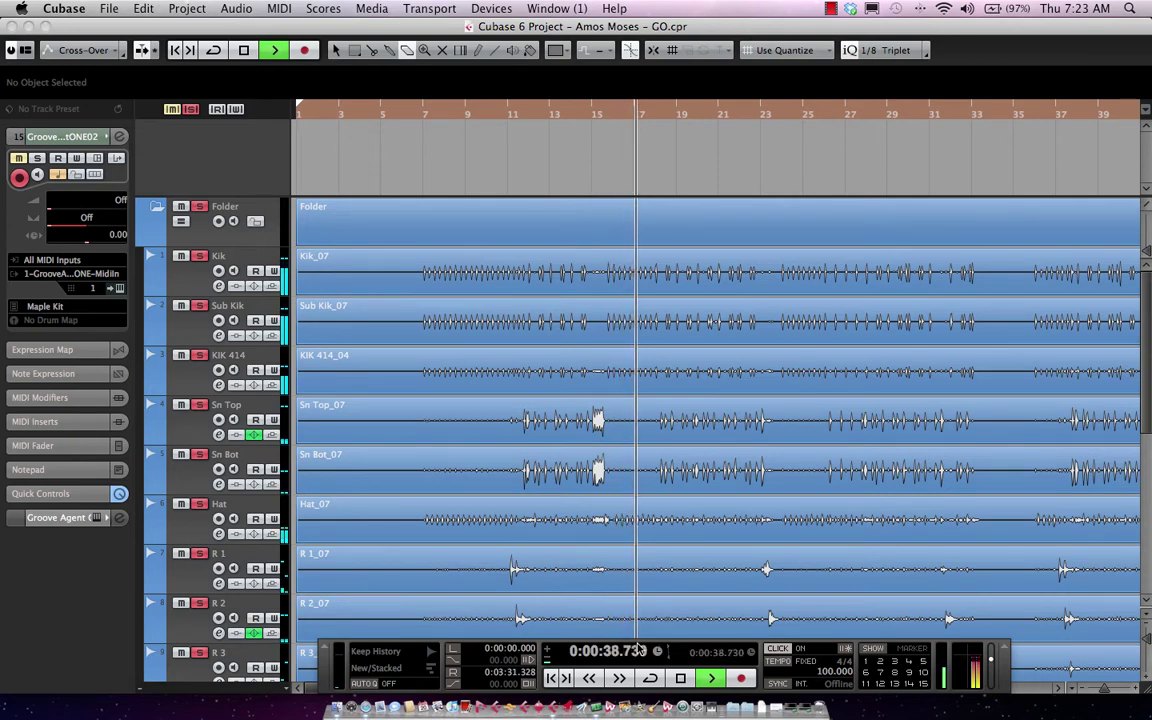
key("space")
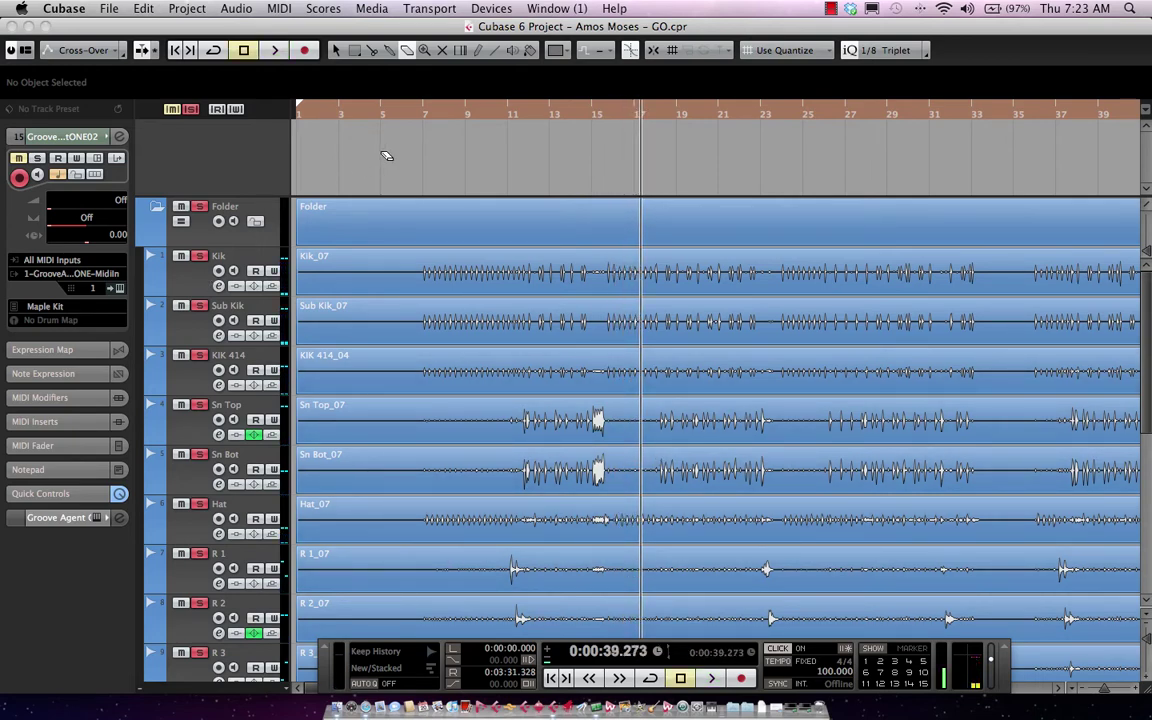
Unsolo the drum folder and switch back to the Object Selection tool
left_click(199, 207)
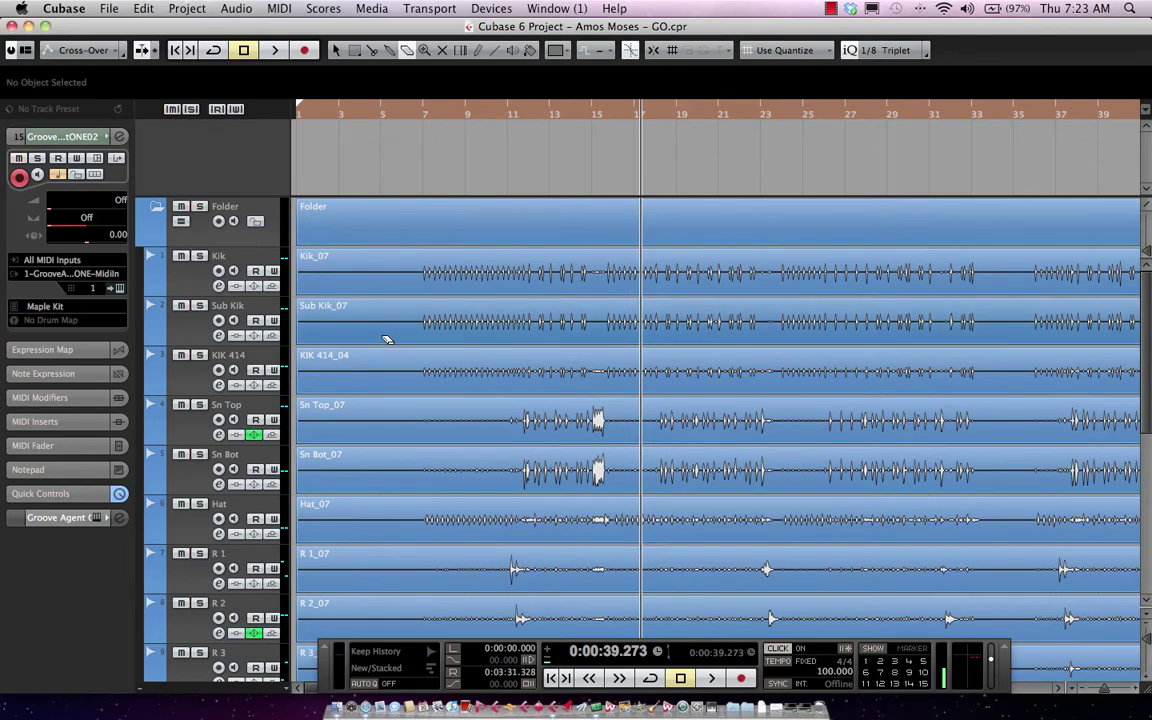
scroll(465, 353, "down", 1)
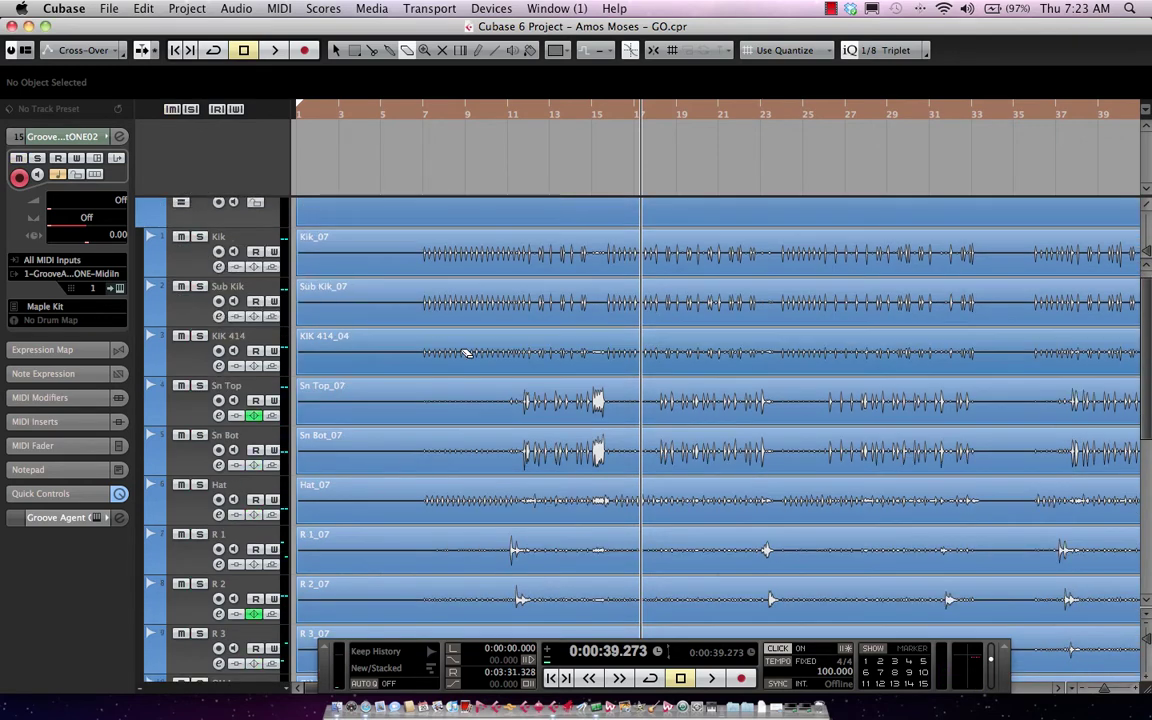
right_click(468, 462)
left_click(470, 461)
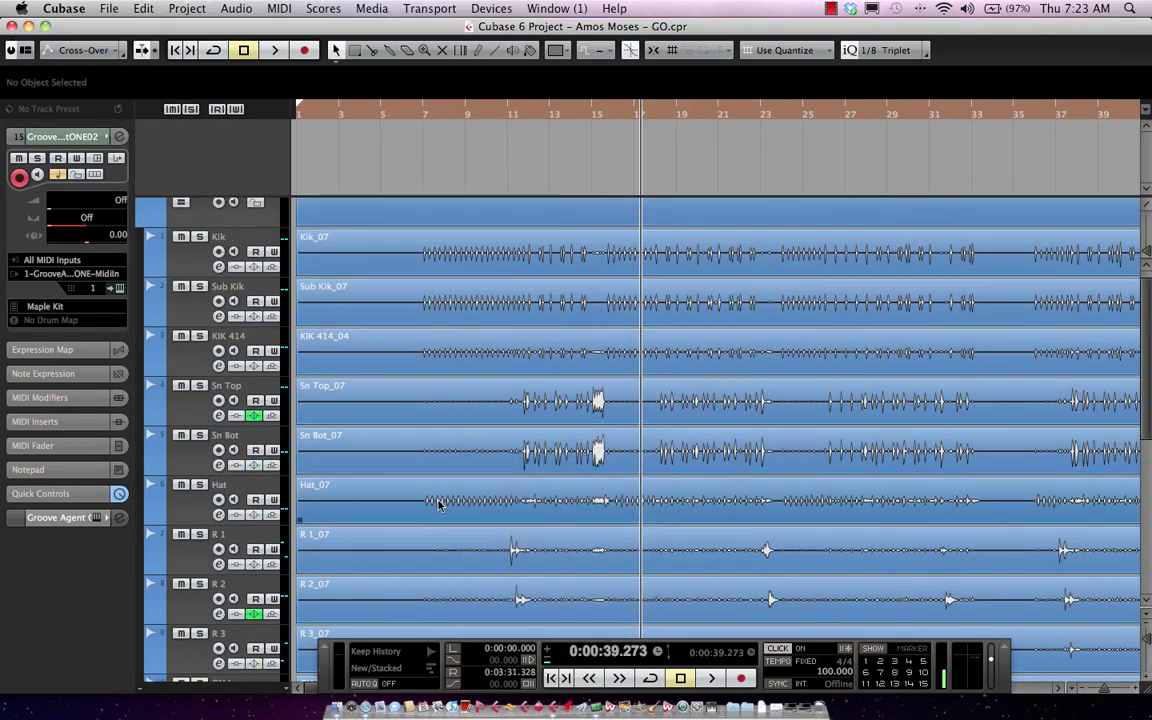
Raise Hat_07's hitpoint threshold in the Sample Editor to drop weaker hits, then close it
double_click(440, 508)
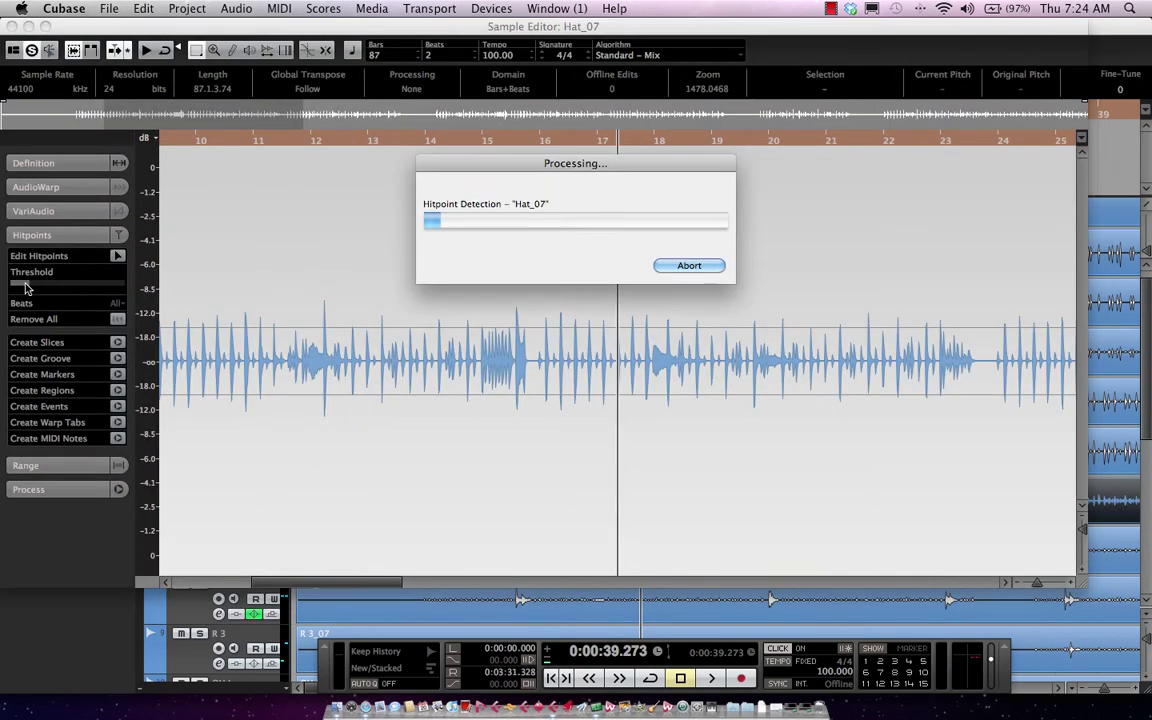
left_click_drag(10, 288, 22, 286)
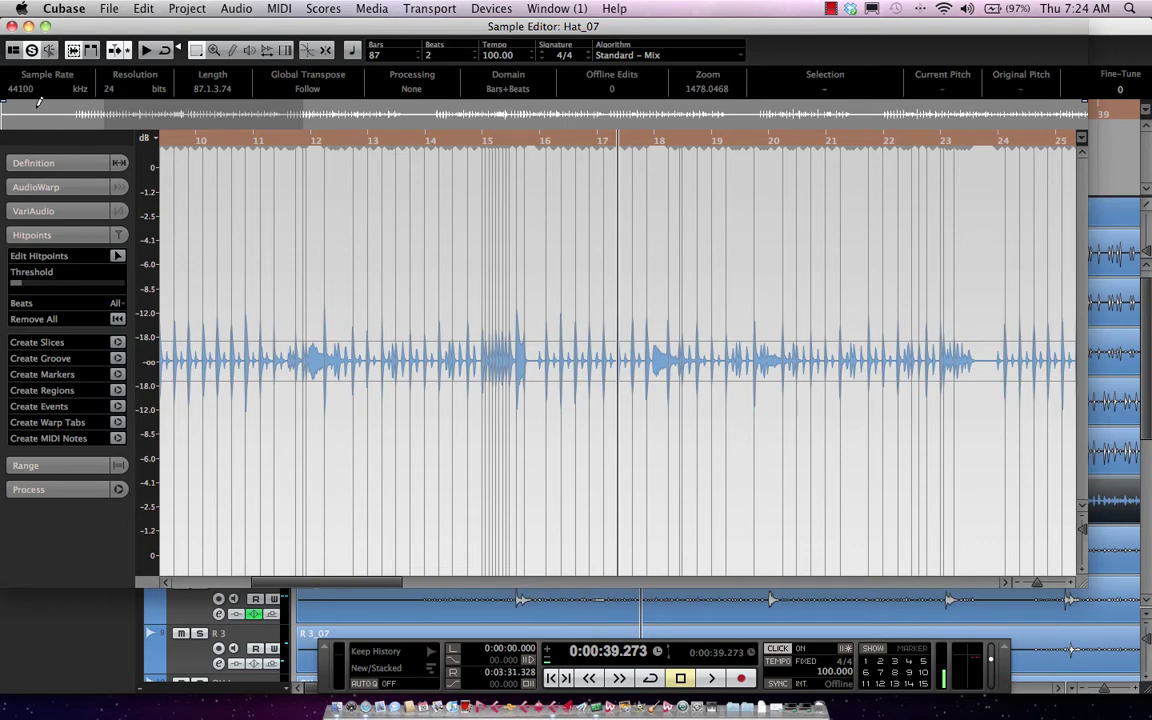
left_click(12, 24)
scroll(228, 258, "up", 1)
scroll(228, 258, "up", 1)
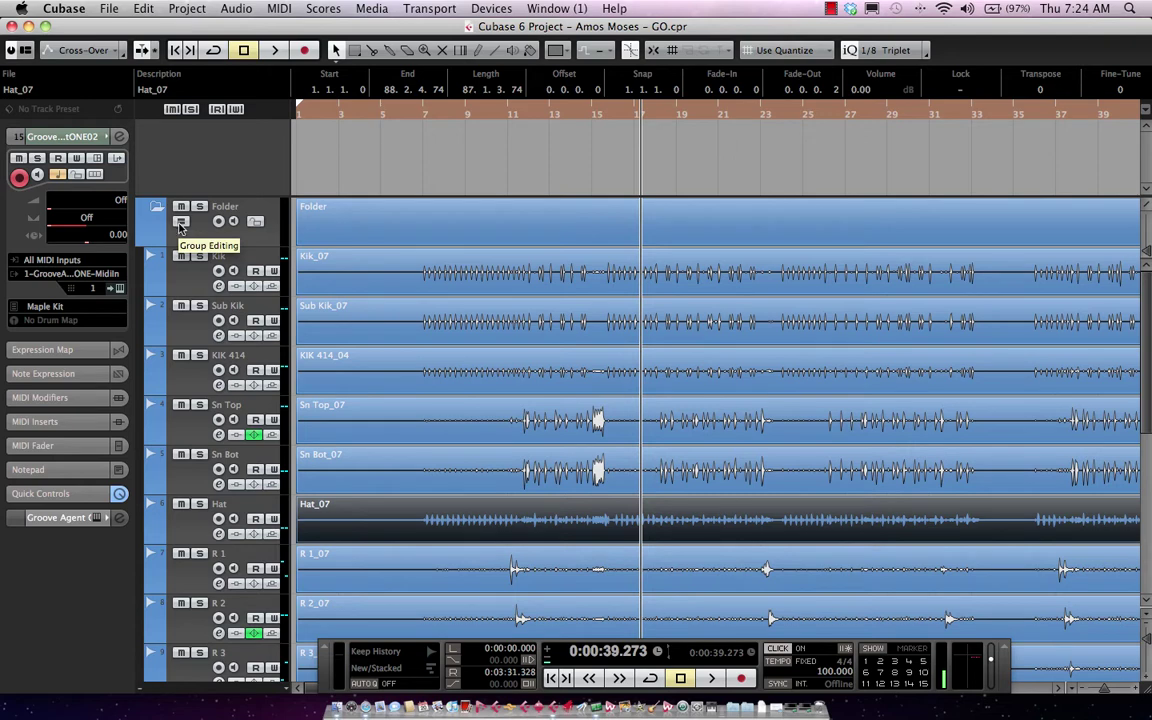
Select the Kik track and bring up, then dismiss, the track list context menu
left_click(176, 265)
scroll(175, 313, "down", 3)
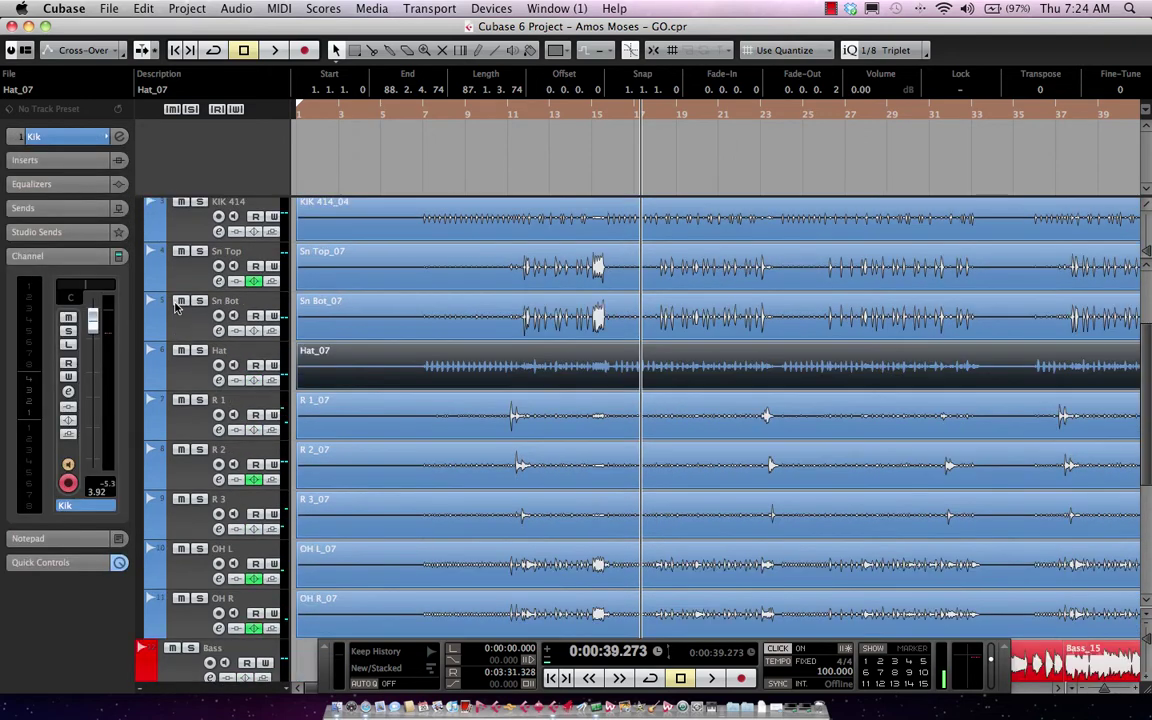
right_click(196, 614)
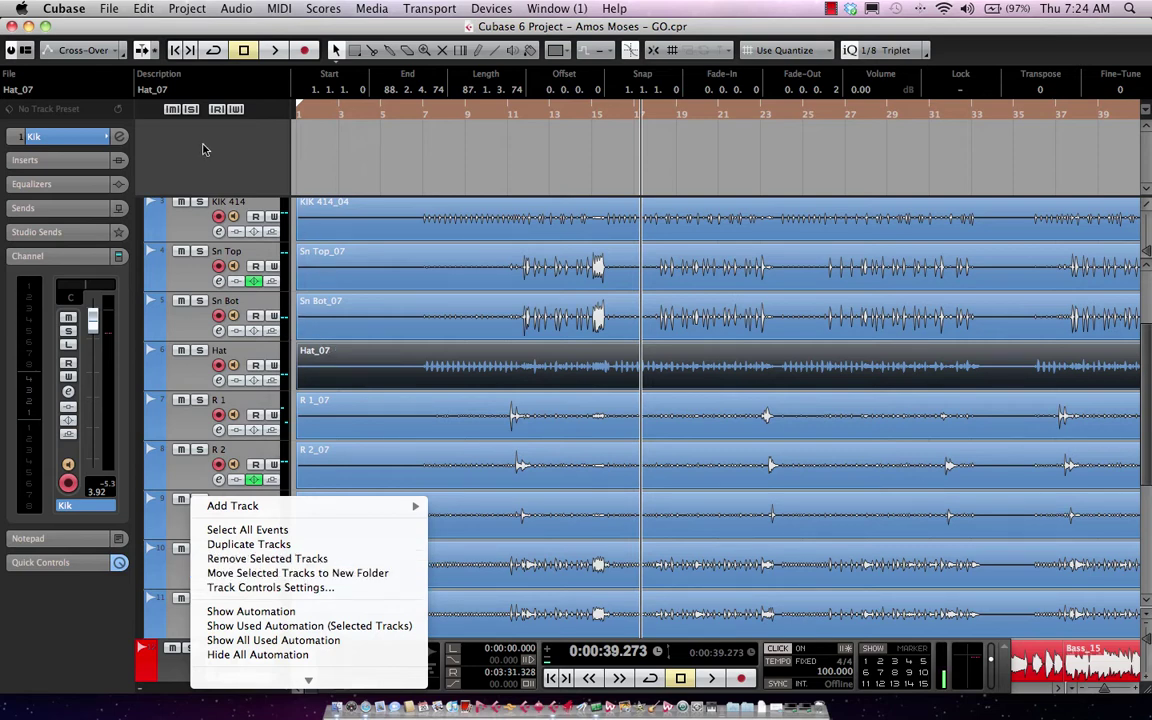
left_click(340, 183)
scroll(340, 207, "up", 3)
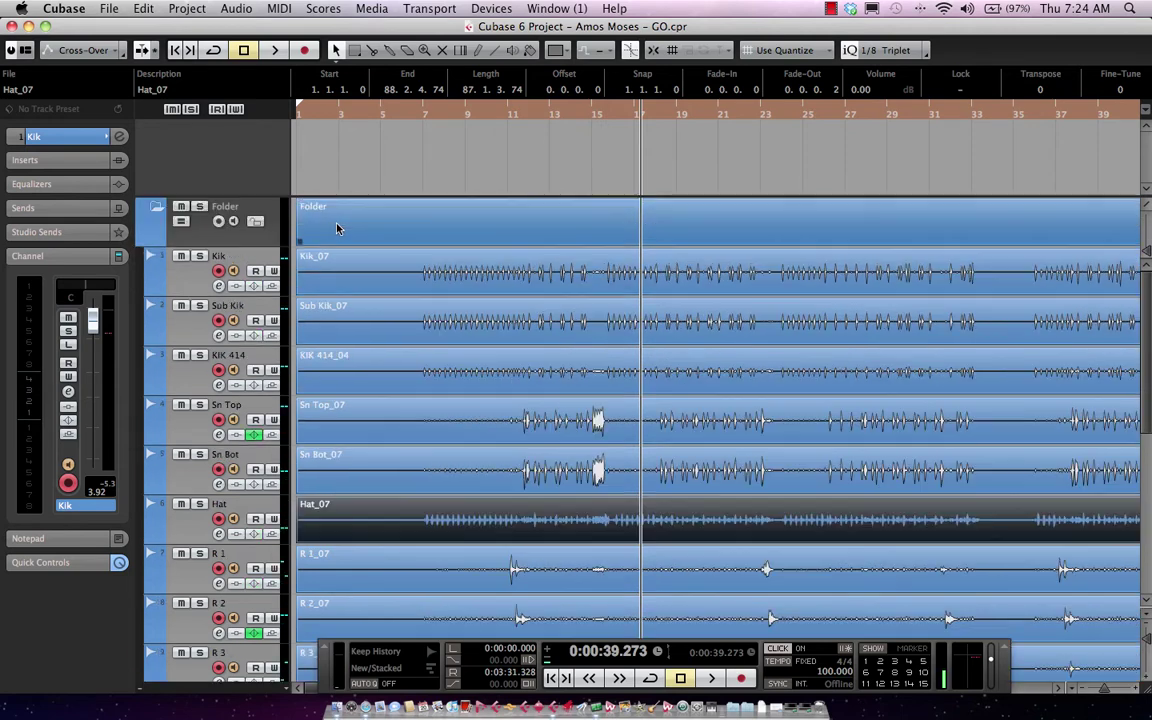
Enable group editing on the drum folder and add a fade-in across the grouped drum events
left_click(183, 223)
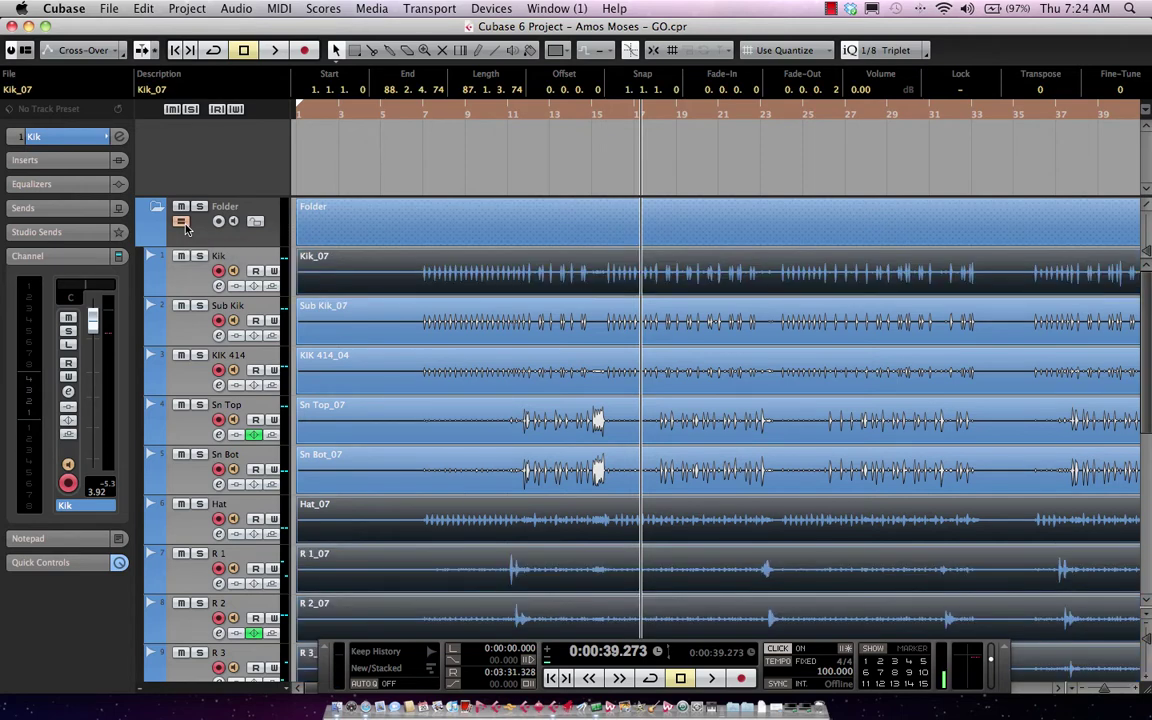
left_click(242, 247)
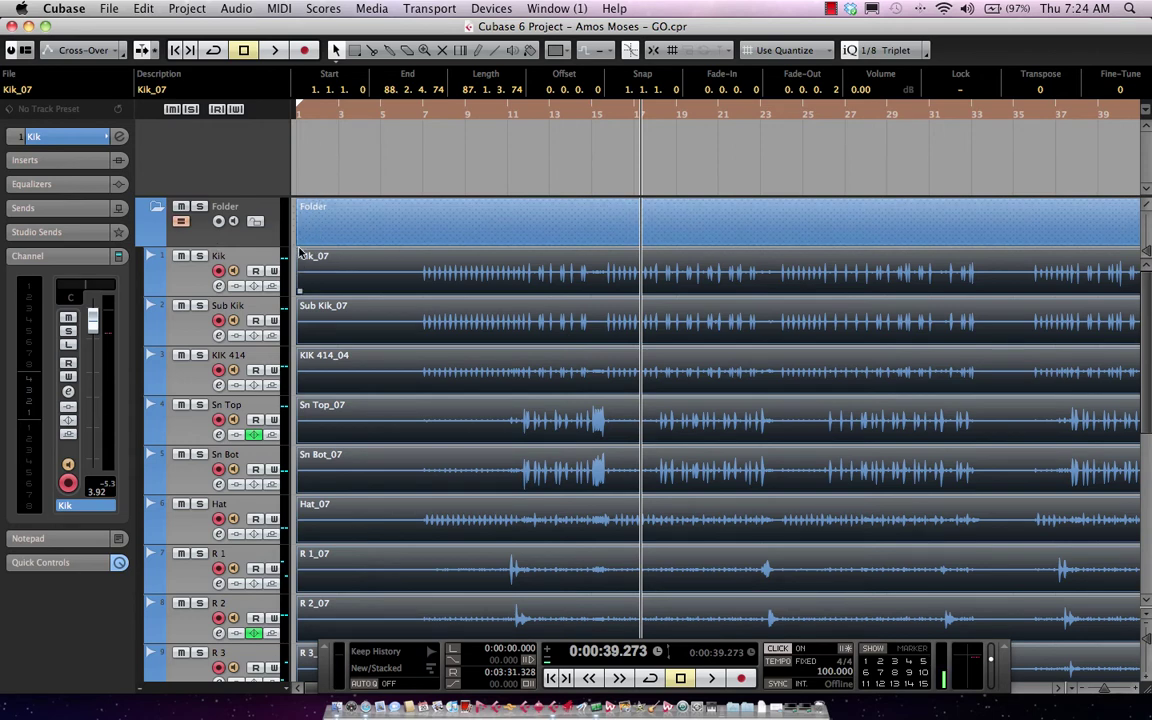
mouse_move(299, 253)
left_mouse_down()
mouse_move(610, 258)
mouse_move(560, 262)
mouse_move(590, 269)
mouse_move(300, 262)
left_mouse_up()
key("g")
key("g")
key("g")
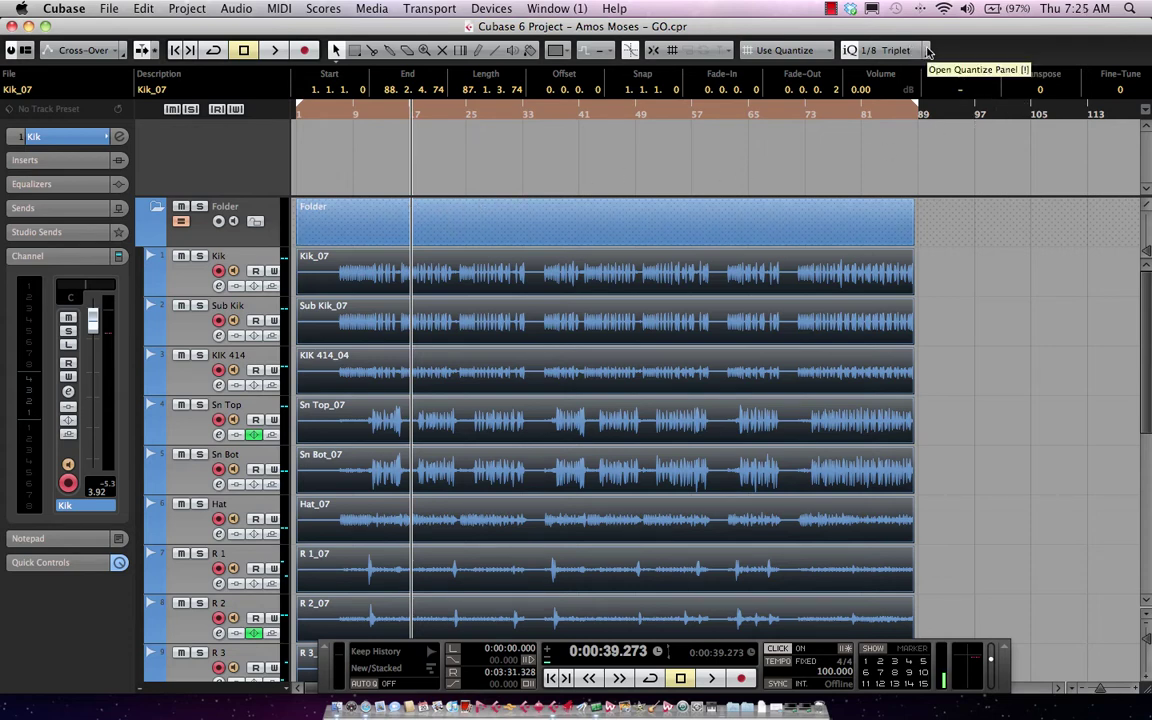
In the Quantize Panel, restore Kik's slice priority to five stars and inspect bars 7–10
left_click(927, 51)
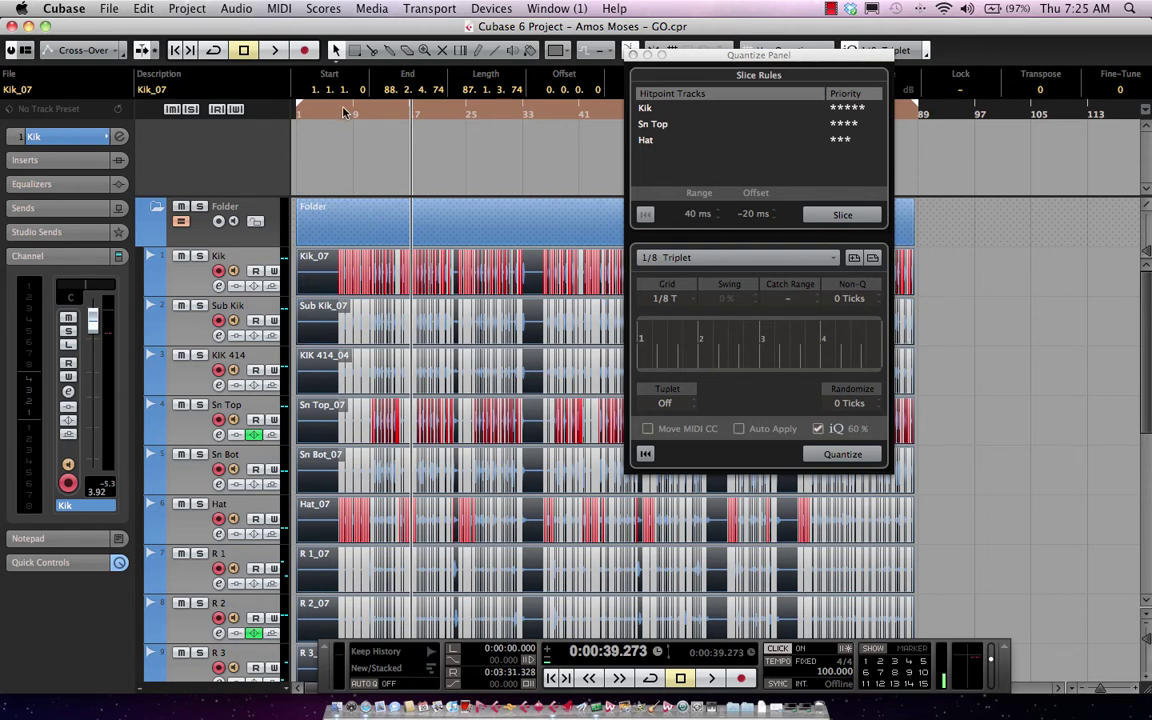
left_click_drag(343, 113, 336, 149)
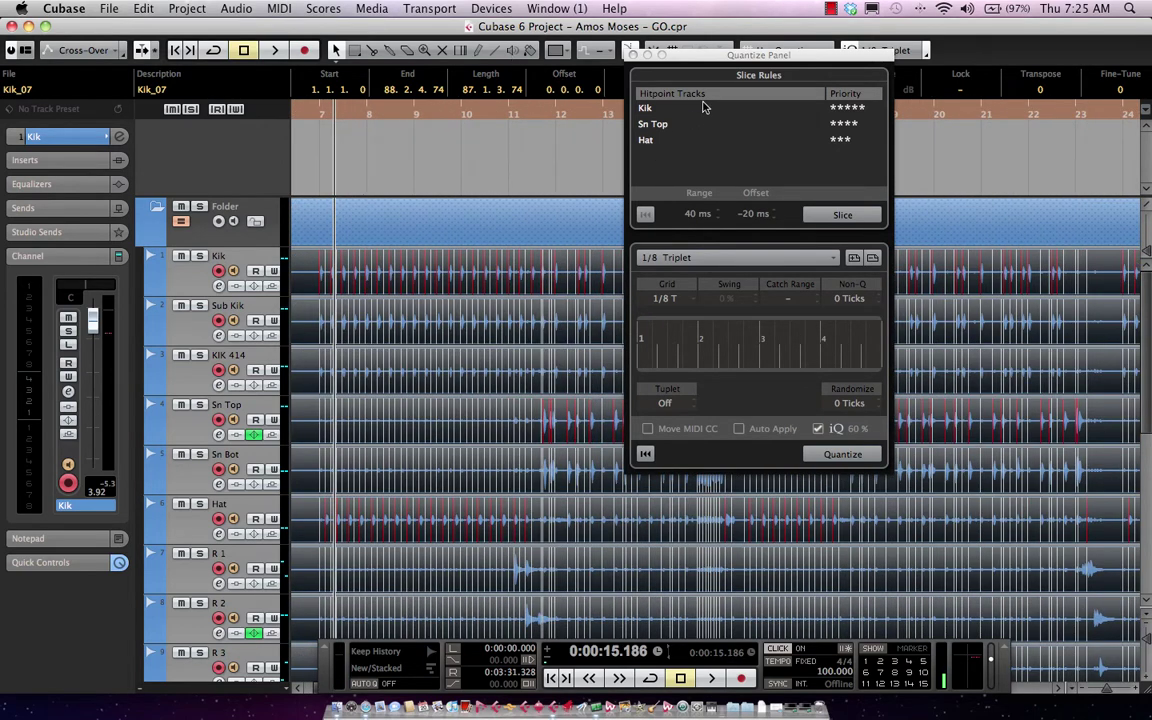
left_click(858, 117)
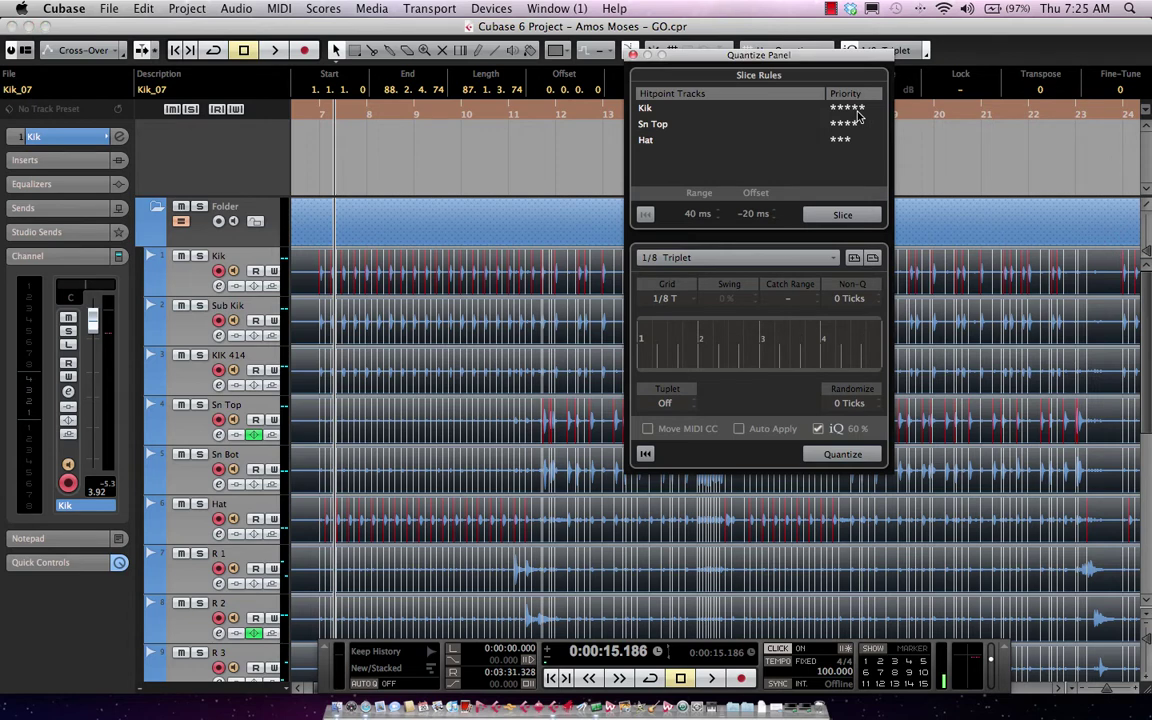
left_click(855, 108)
left_click(866, 109)
left_click_drag(318, 116, 324, 157)
scroll(428, 507, "down", 1)
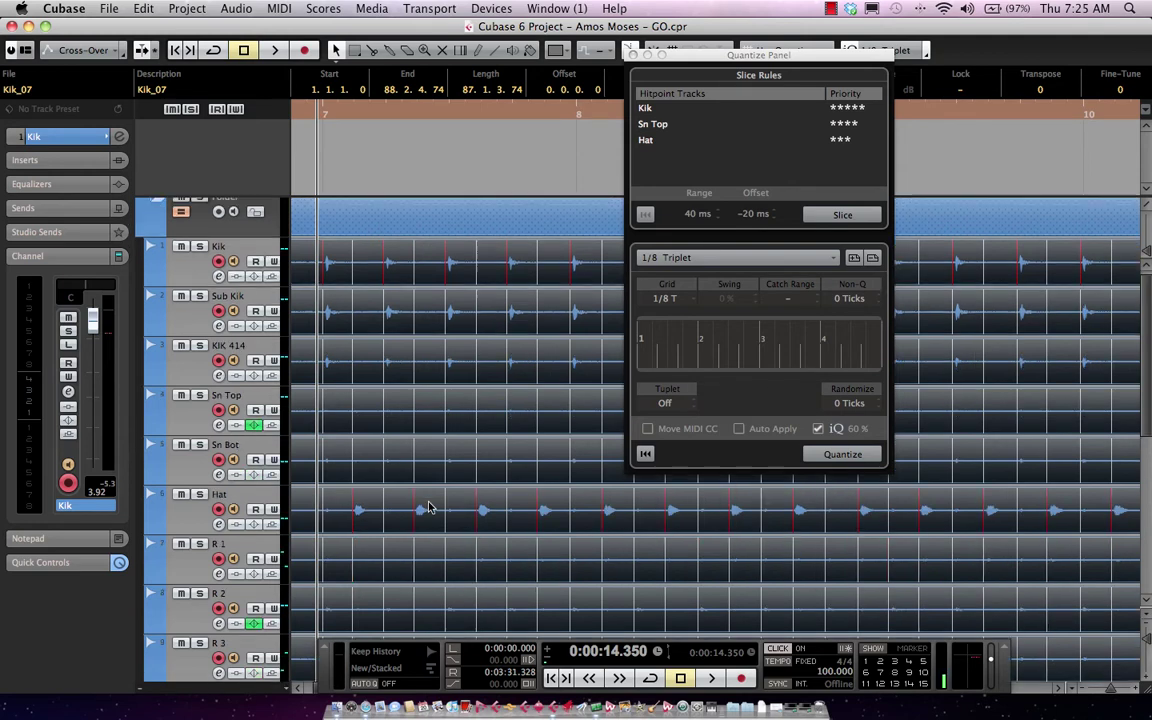
scroll(428, 507, "down", 3)
scroll(428, 507, "up", 4)
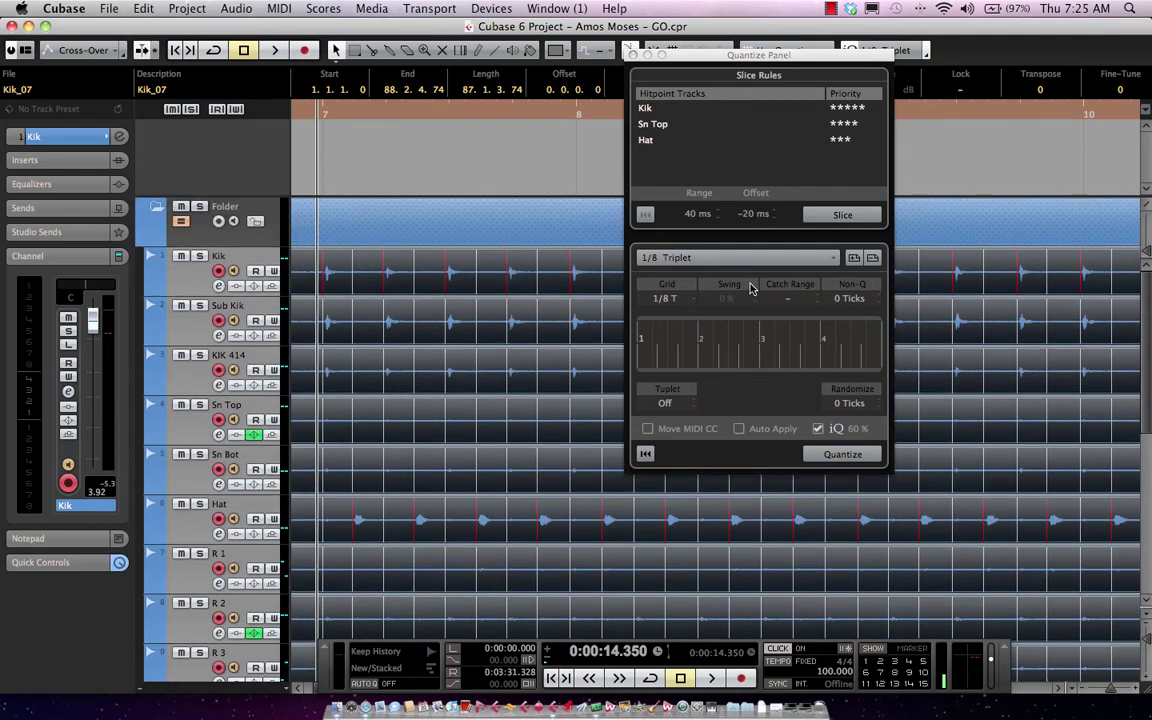
Slice all the drum tracks at their hitpoints
left_click(845, 218)
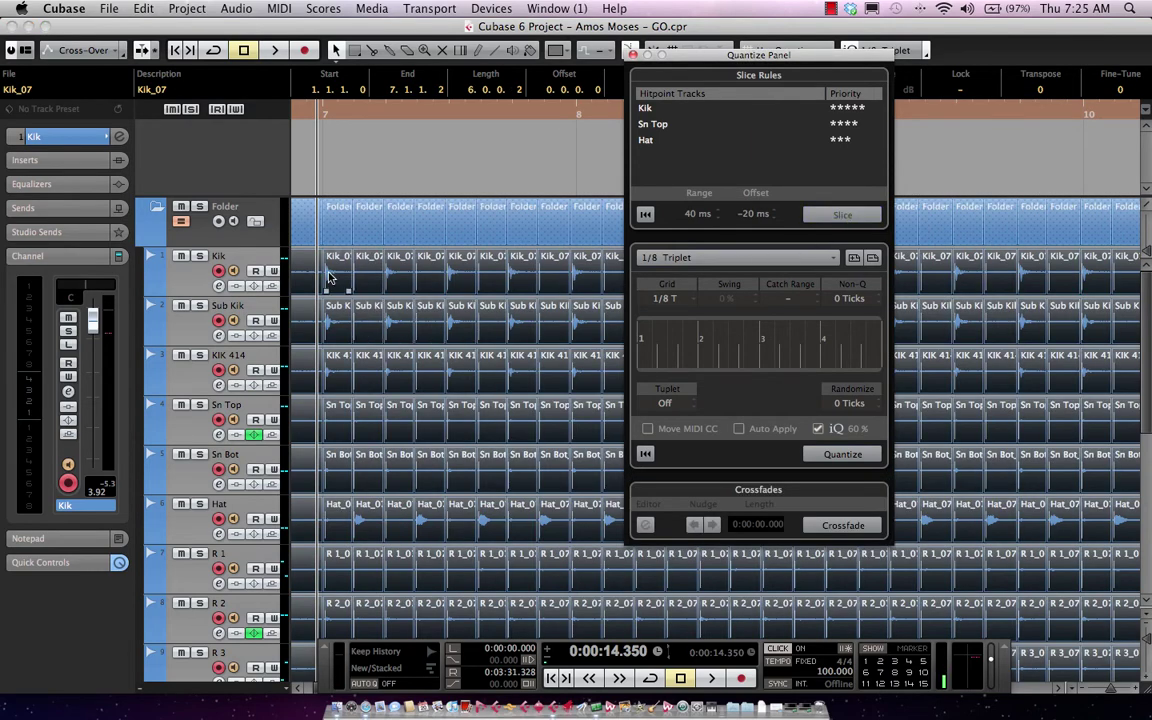
scroll(329, 272, "down", 2)
scroll(329, 273, "down", 1)
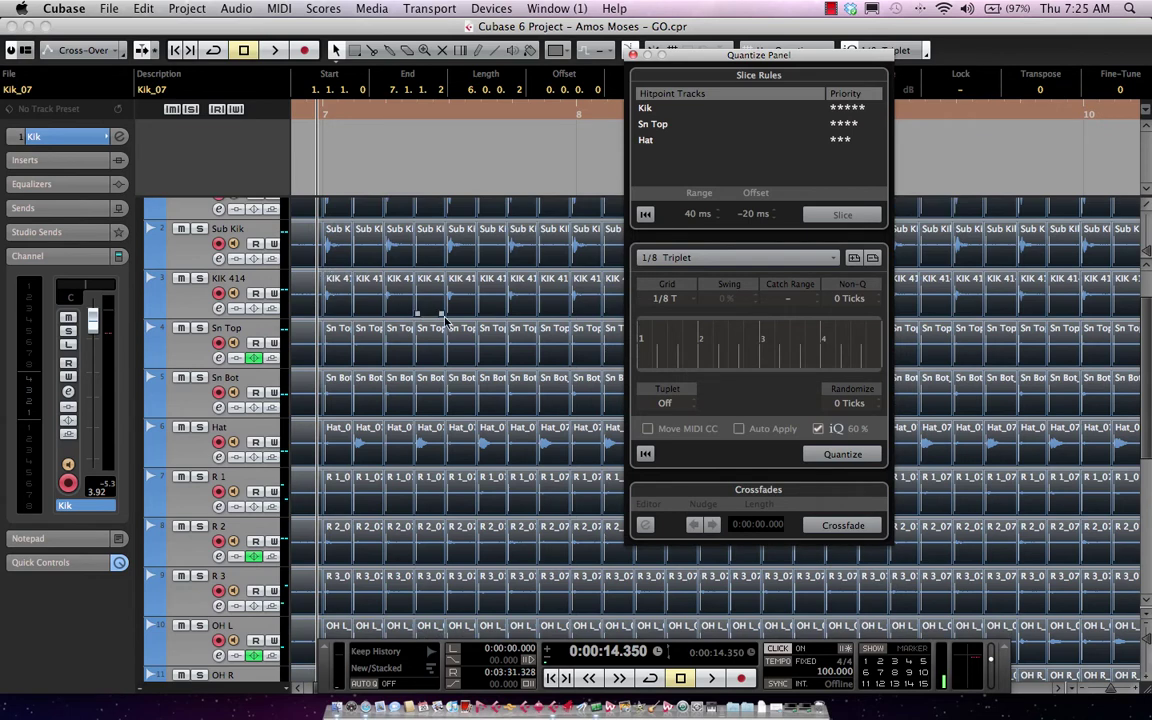
Quantize the drum slices to a 1/16 grid with iQ turned off, then inspect them near bar 7
left_click(660, 296)
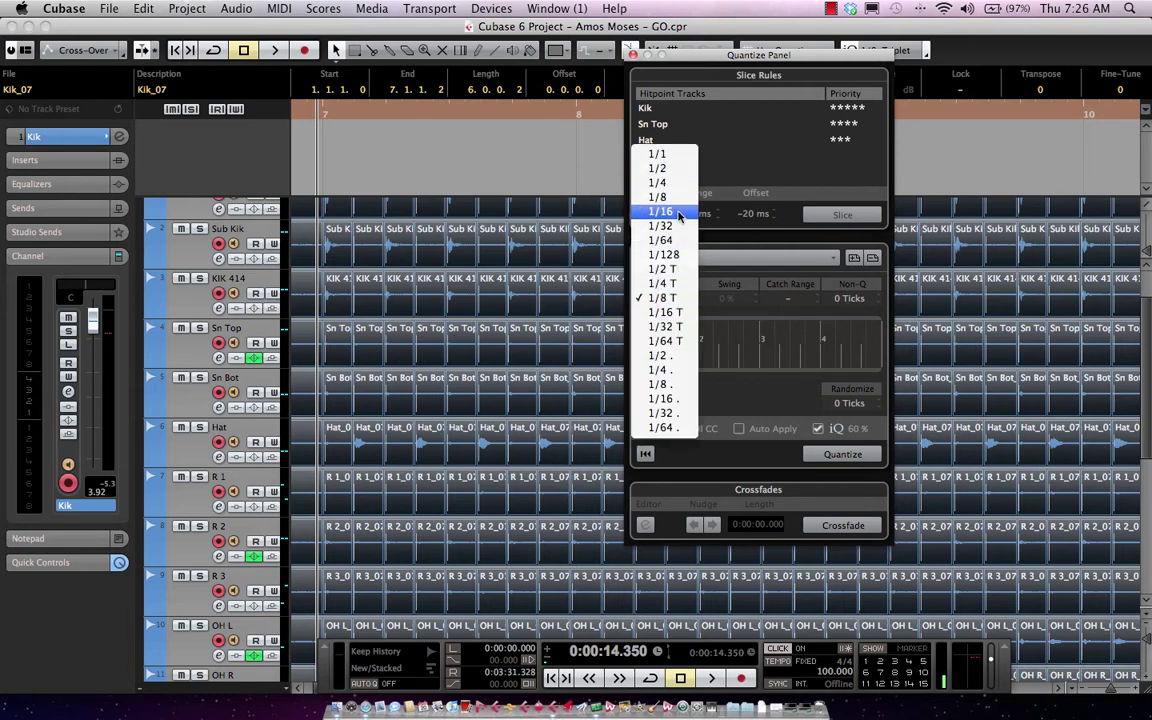
left_click(675, 213)
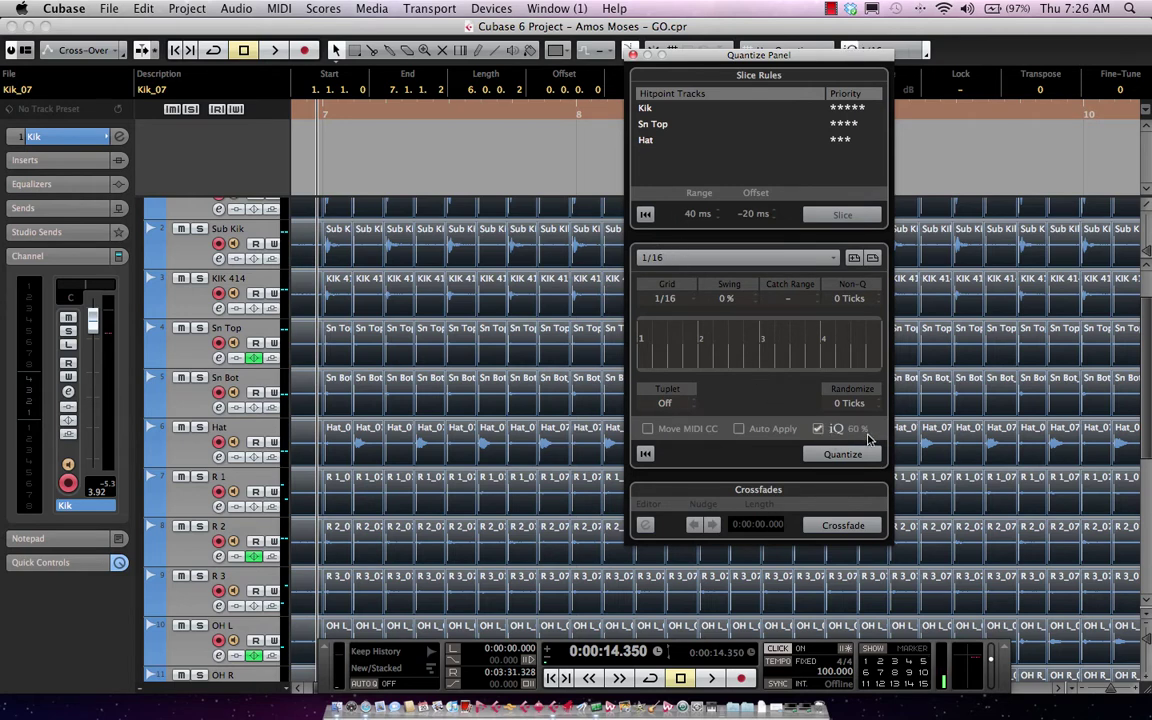
left_click(819, 429)
left_click(840, 455)
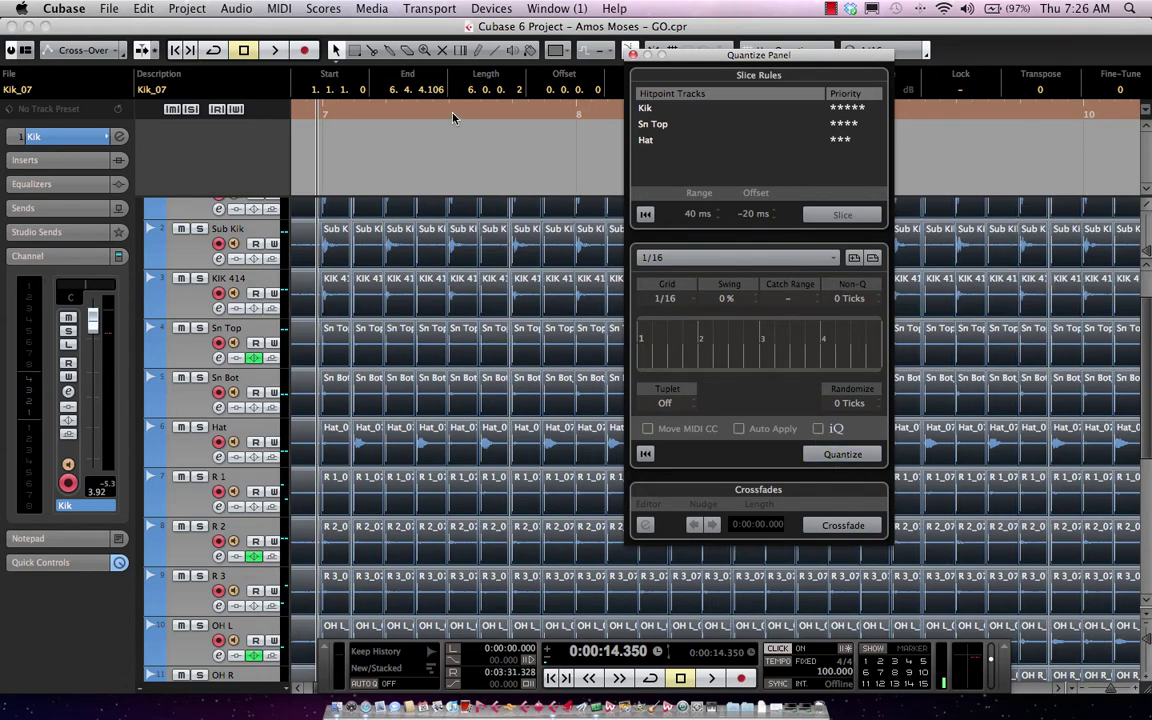
left_click_drag(452, 117, 378, 177)
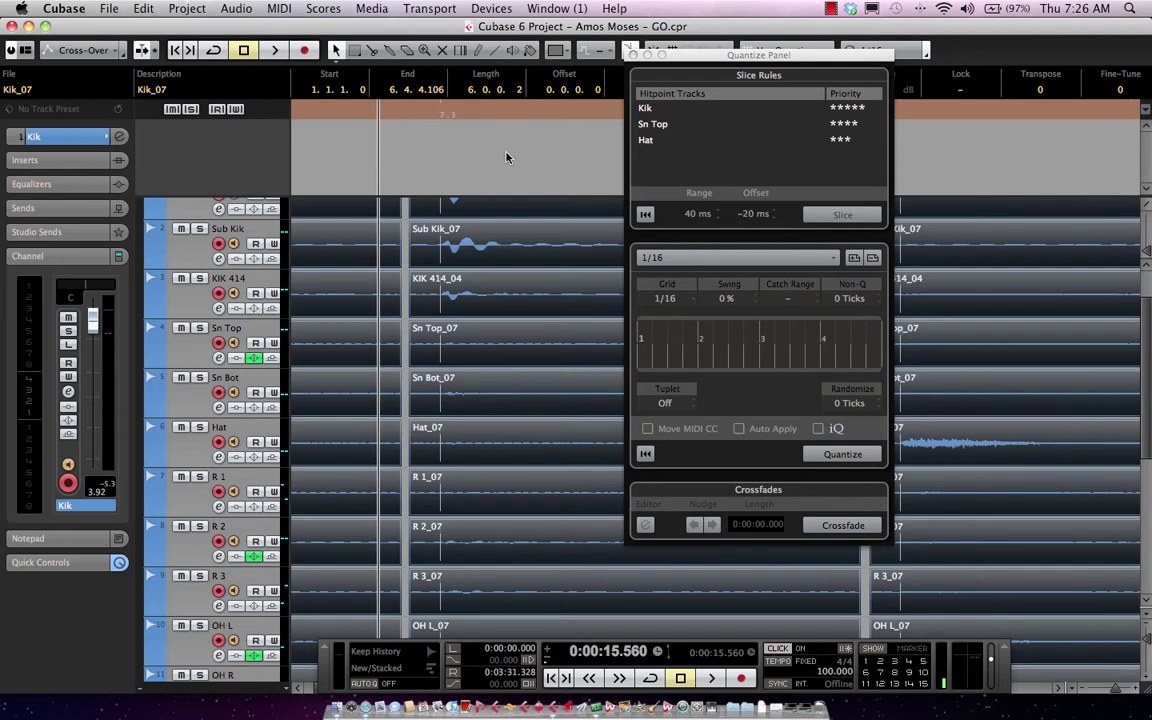
Crossfade every slice boundary and play back the edited drums across bars 5 to 18
left_click(843, 525)
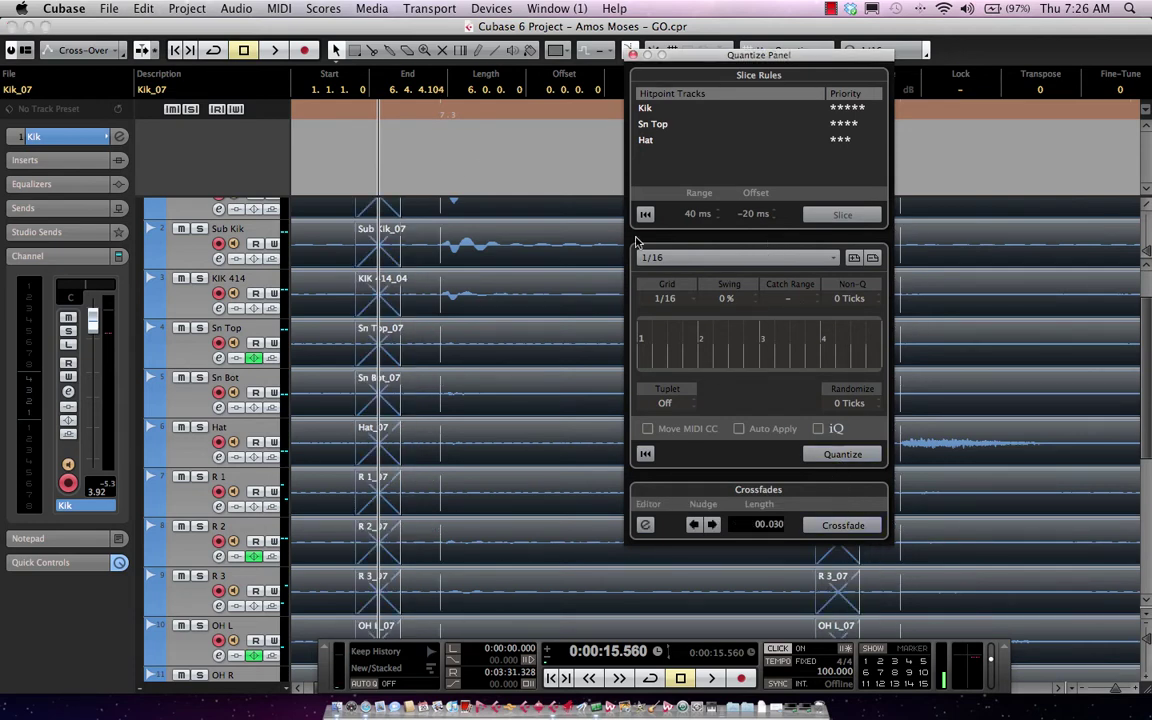
left_click_drag(492, 113, 470, 14)
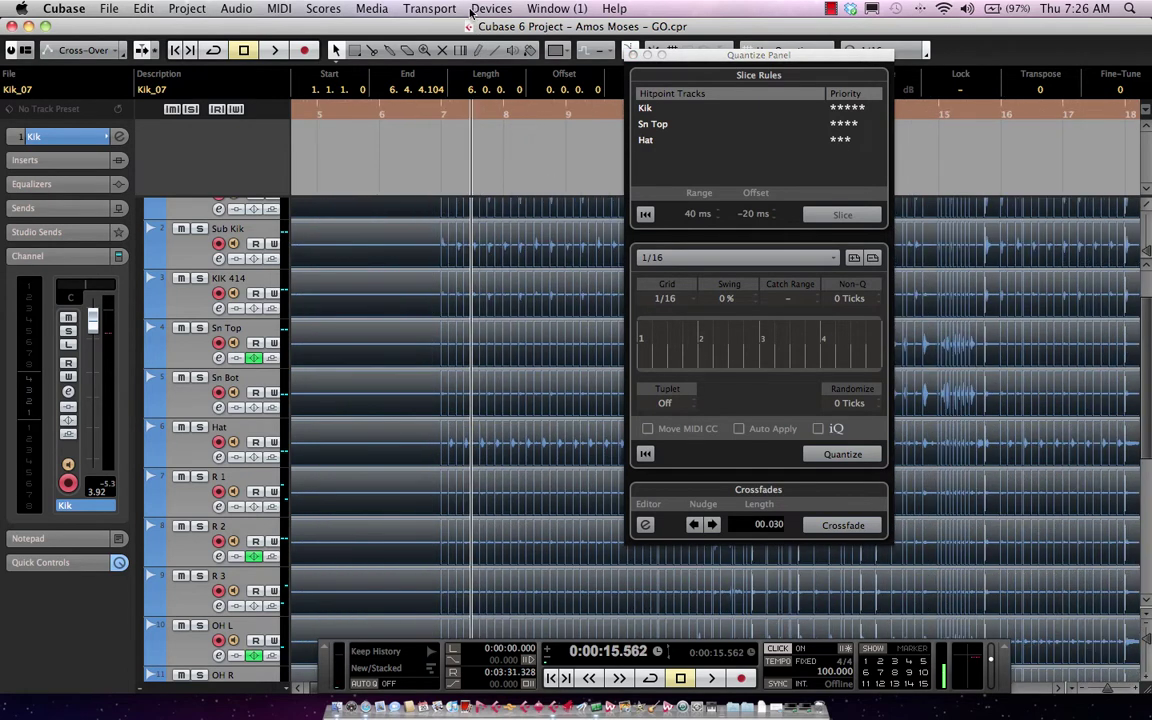
left_click(706, 681)
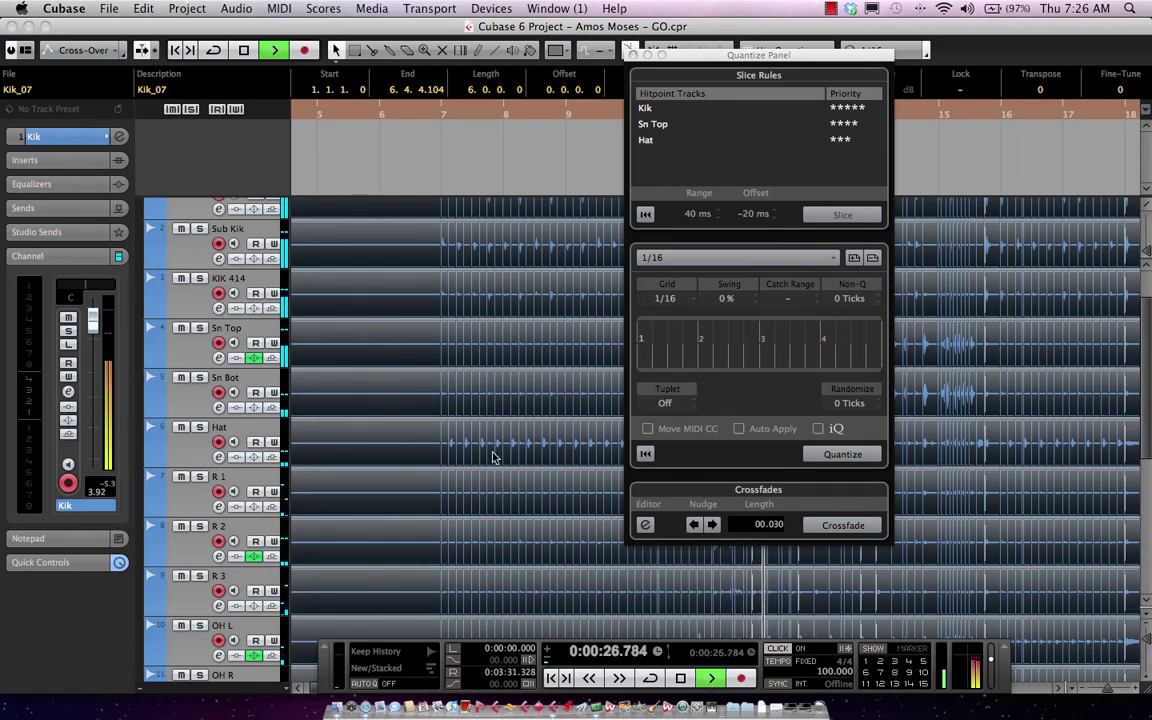
Solo the drum folder, undo and redo the slicing to compare, then stop playback
scroll(342, 412, "up", 2)
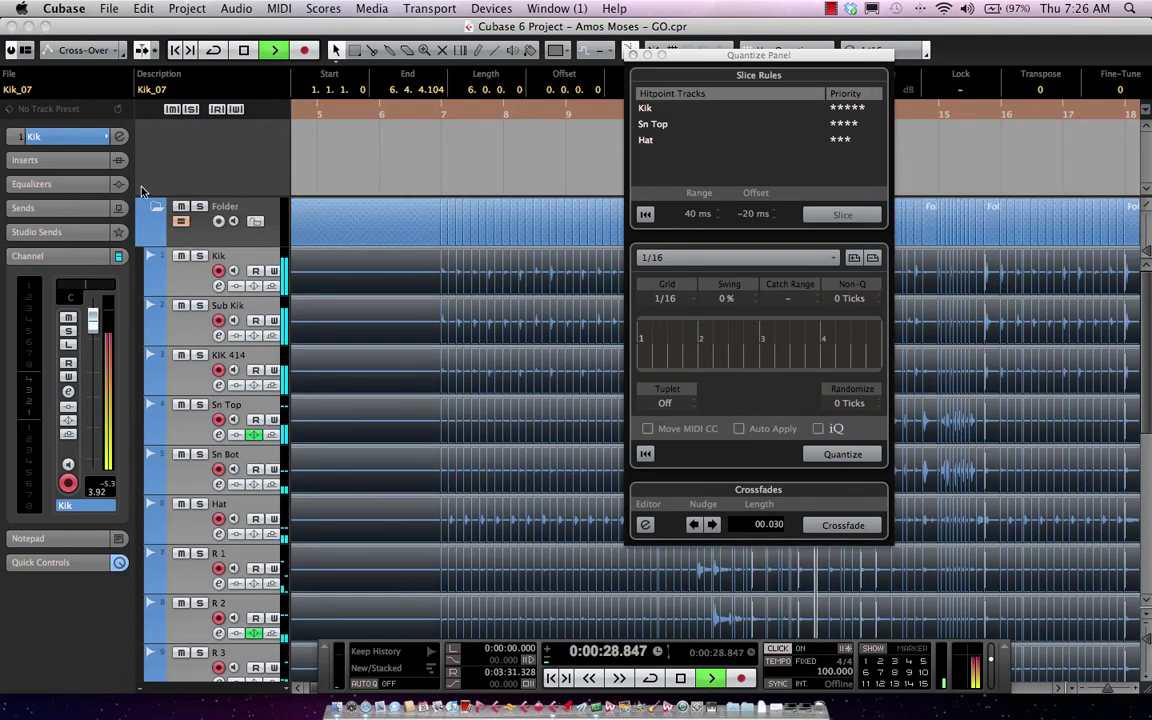
left_click(199, 207)
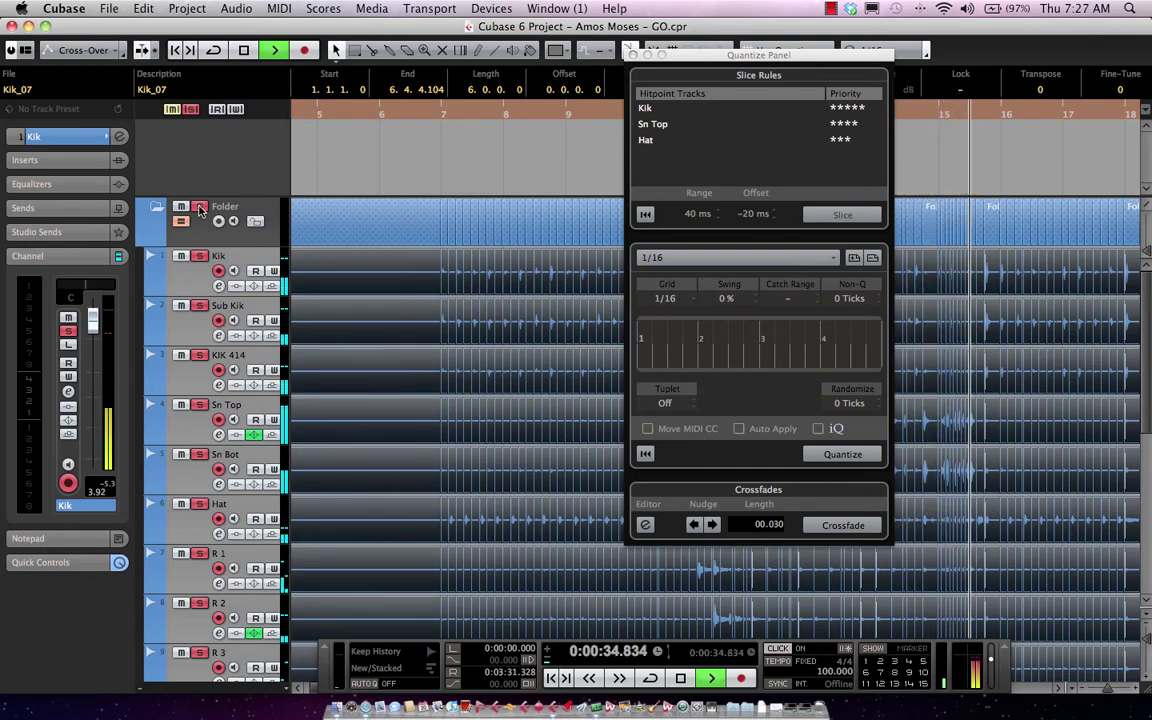
key("super+z")
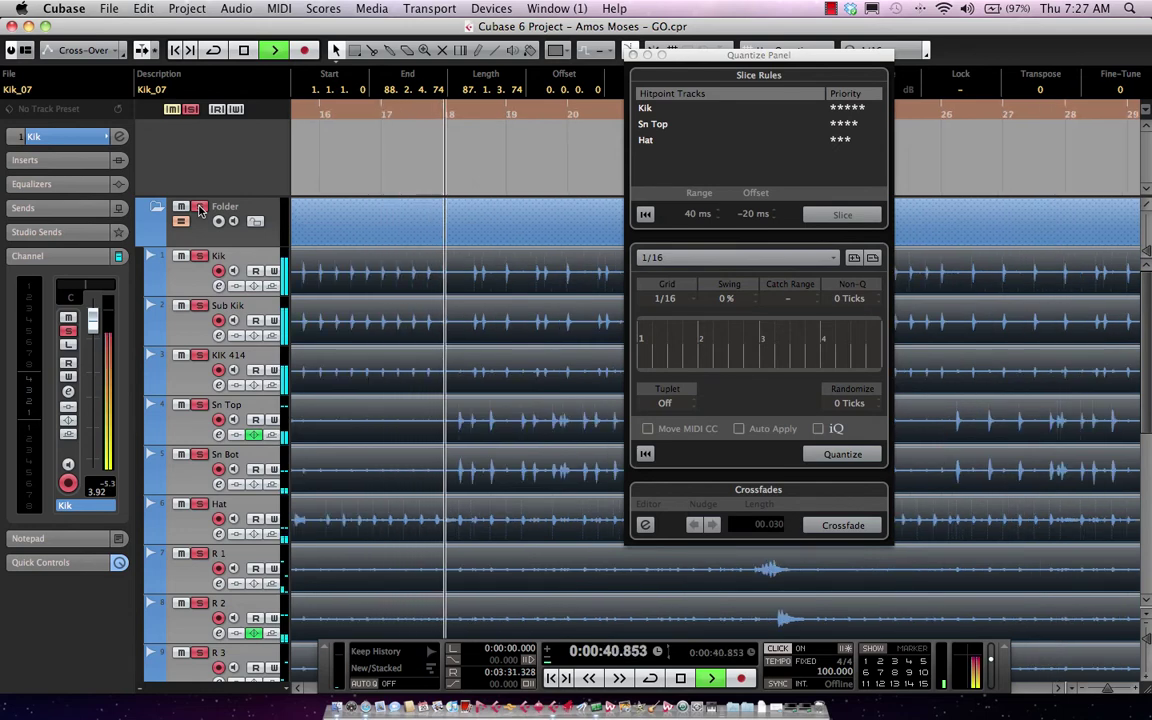
key("super+shift+z")
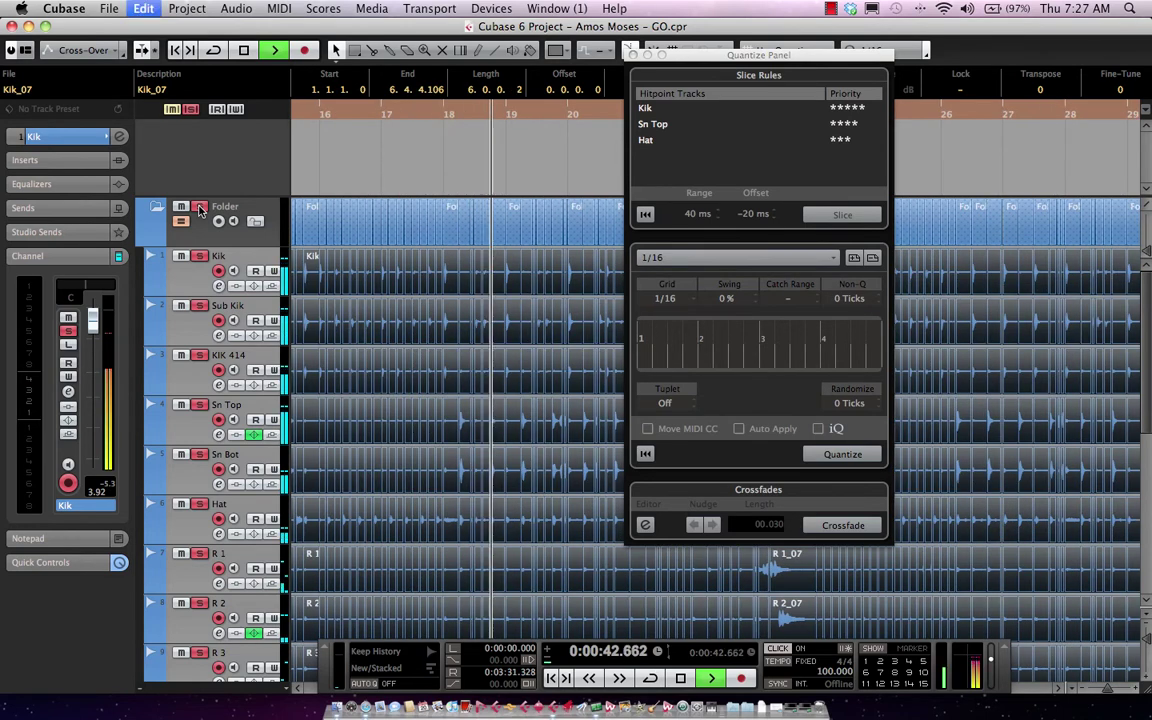
key("super+shift+z")
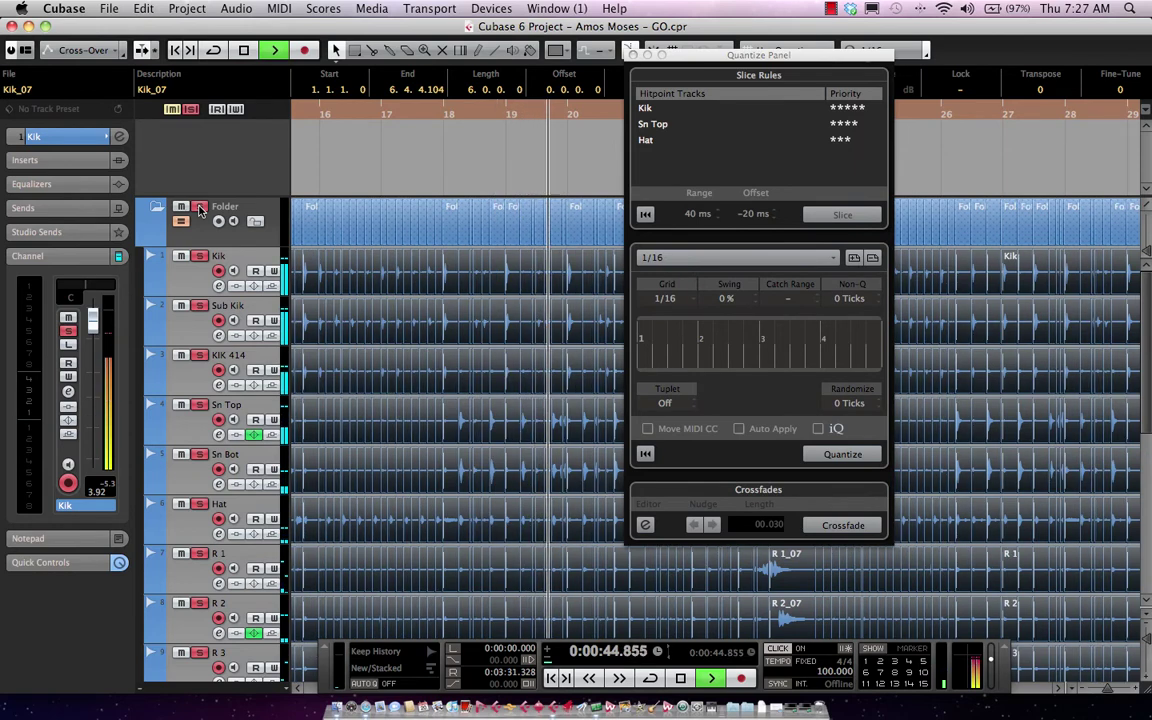
key("space")
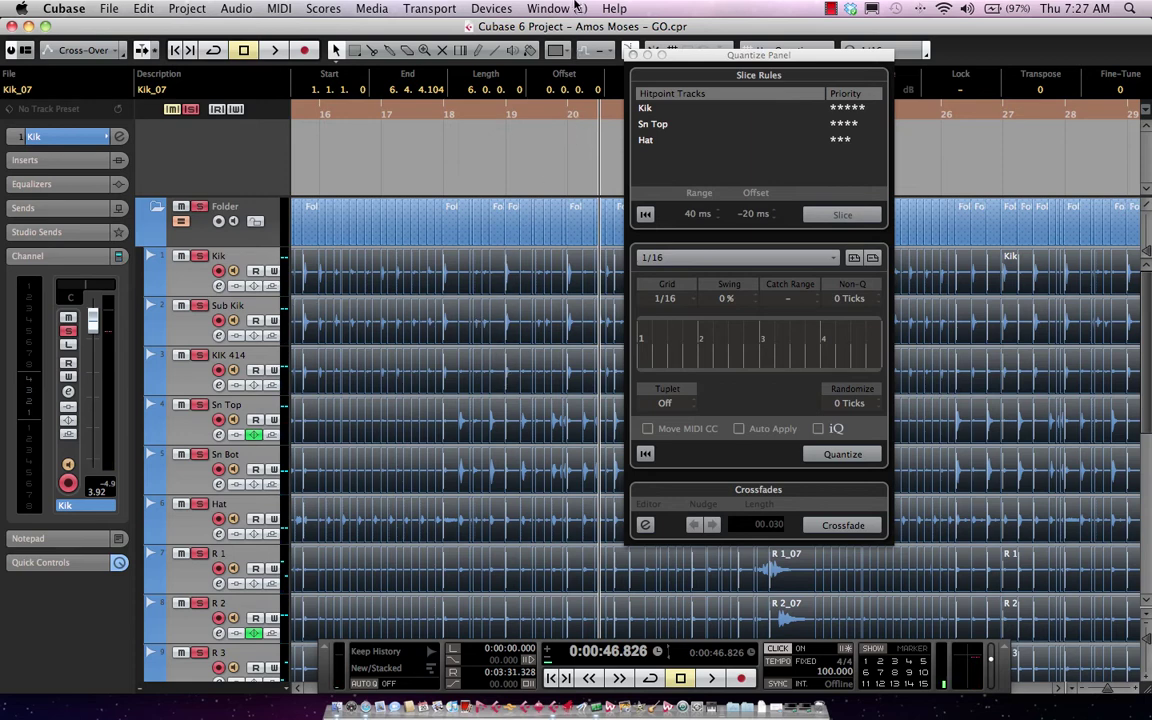
Switch to the Give It To Me project, close the quantize settings, and play from bar 3
left_click(531, 8)
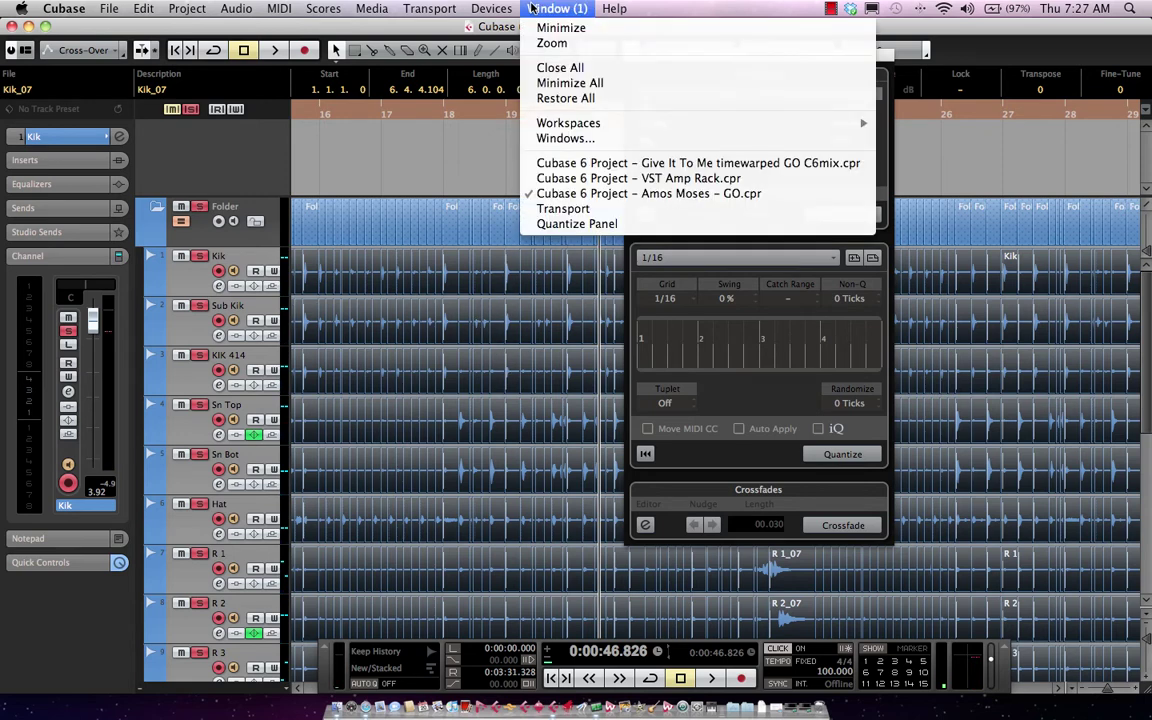
left_click(631, 166)
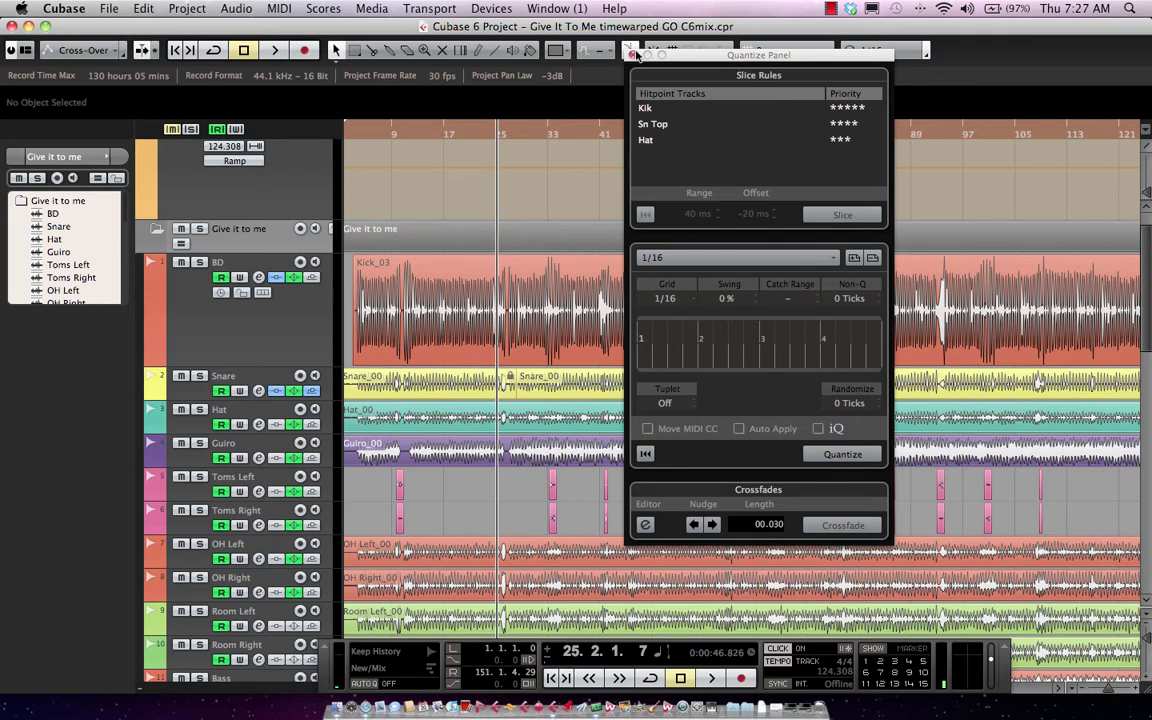
left_click(634, 54)
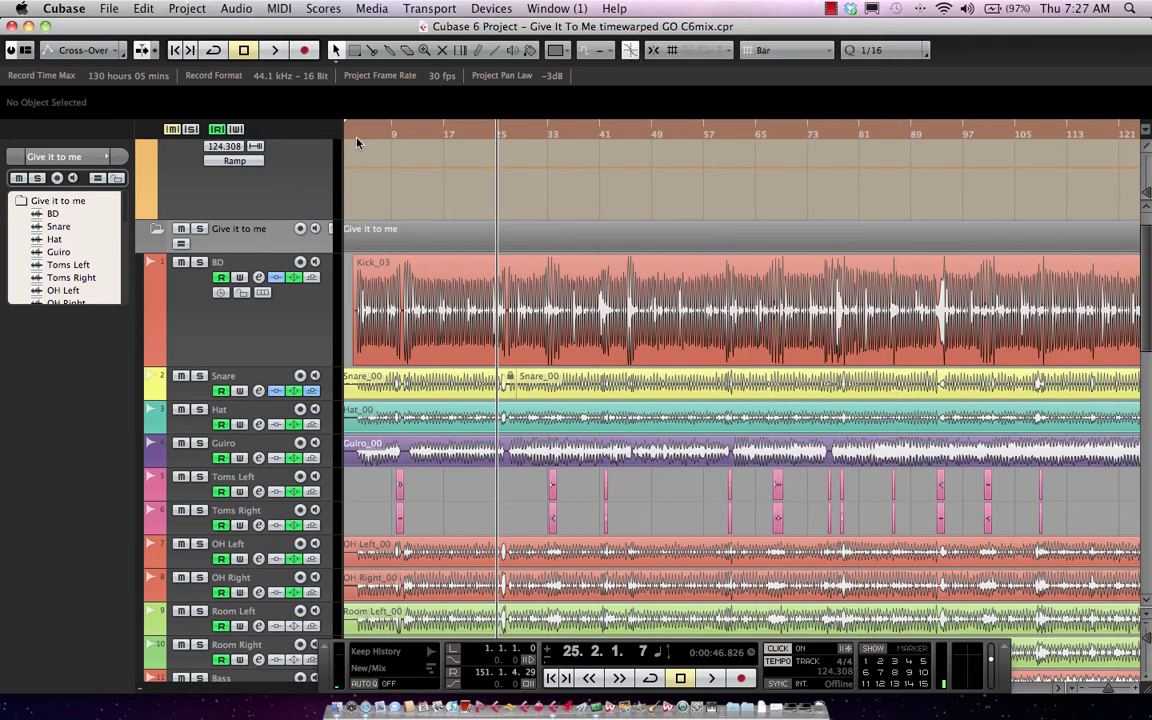
left_click_drag(354, 143, 393, 159)
key("space")
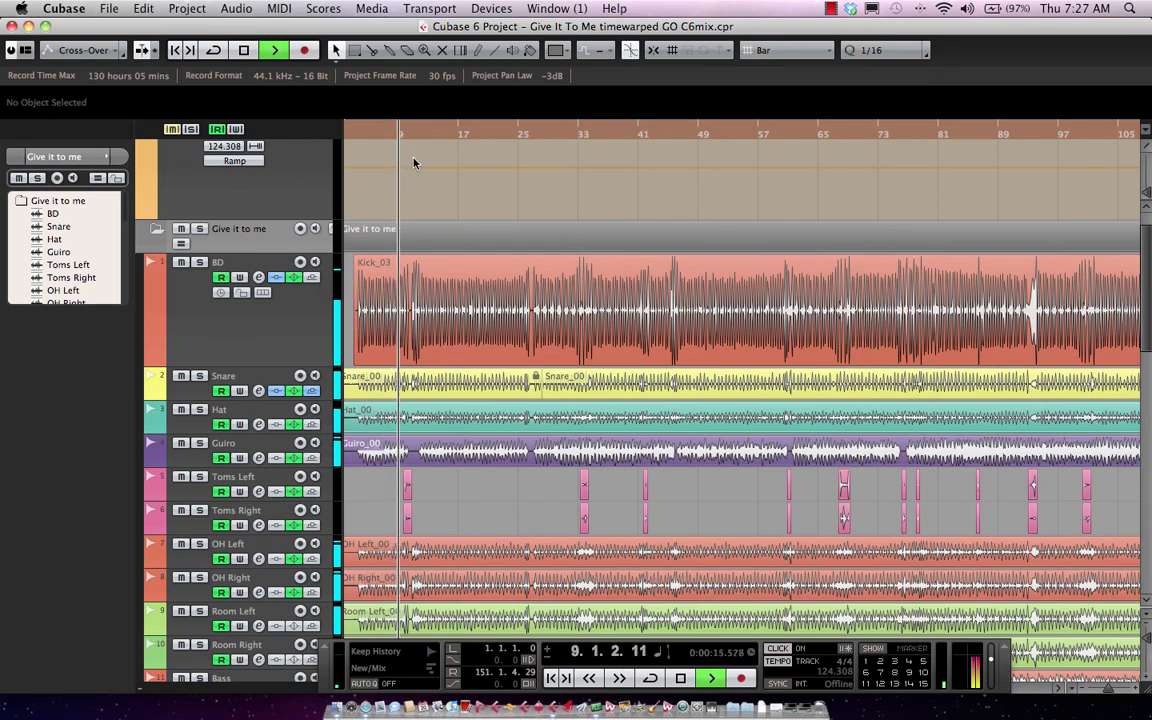
Stop playback, select the Kick_03 event, and analyze its tempo with Tempo Detection
key("space")
scroll(465, 210, "down", 1)
left_click(476, 270)
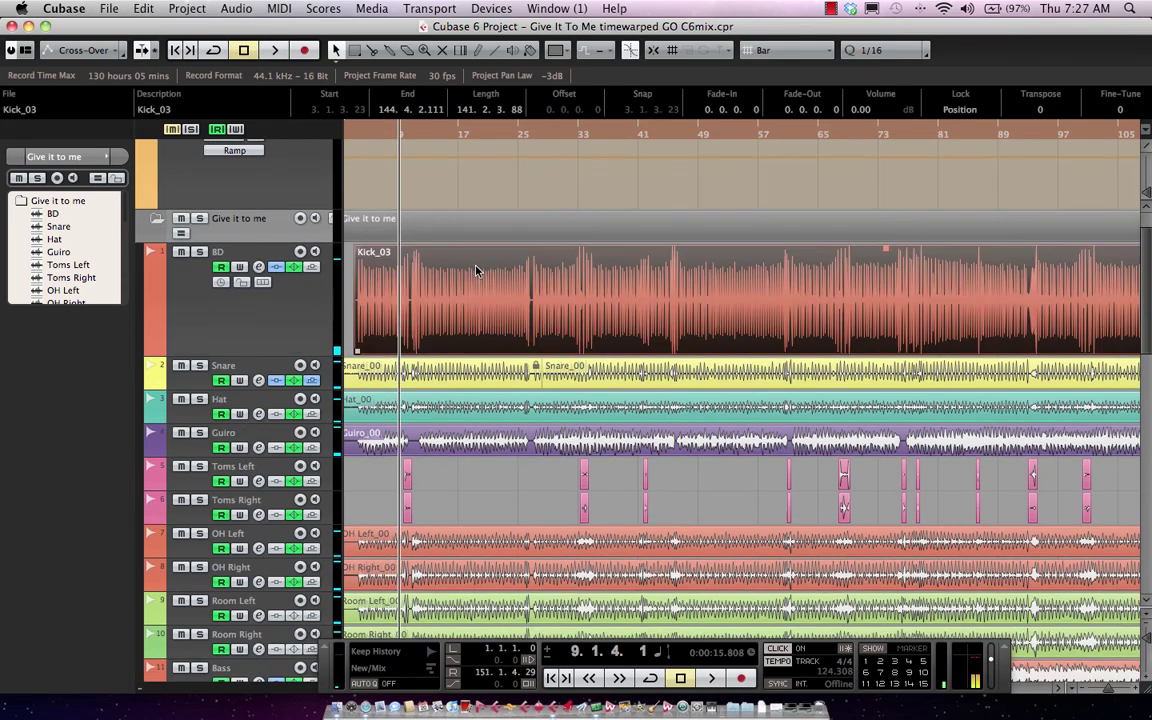
left_click_drag(370, 140, 365, 156)
left_click(187, 8)
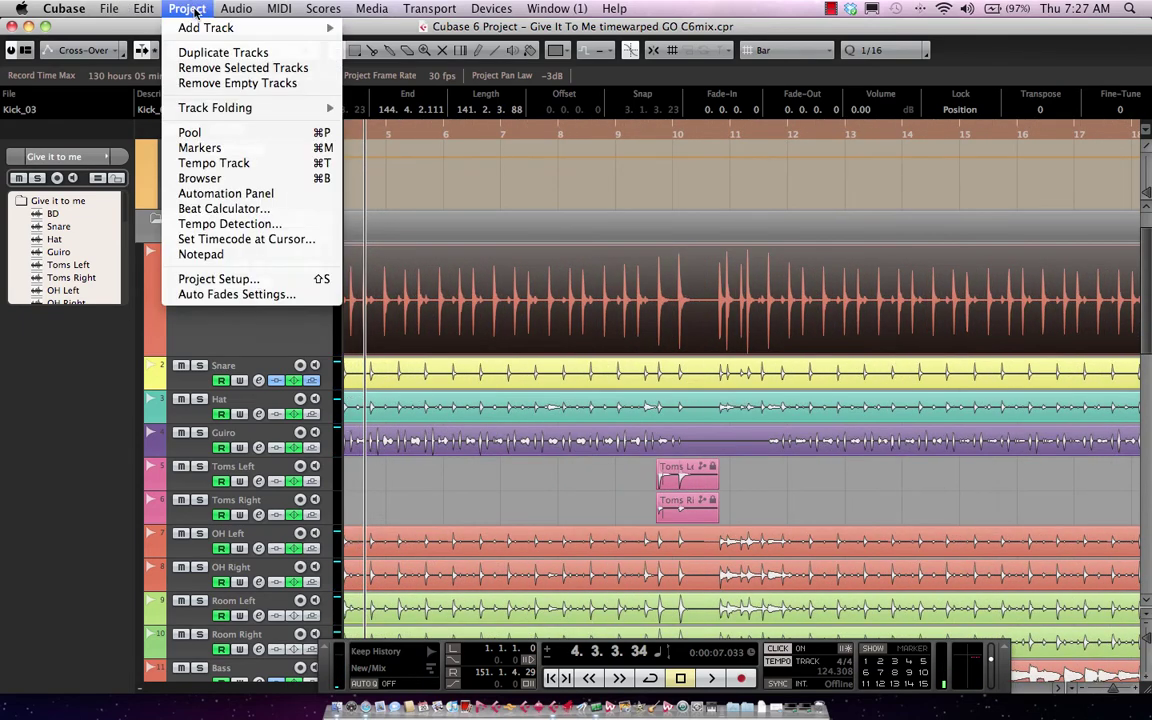
left_click(271, 226)
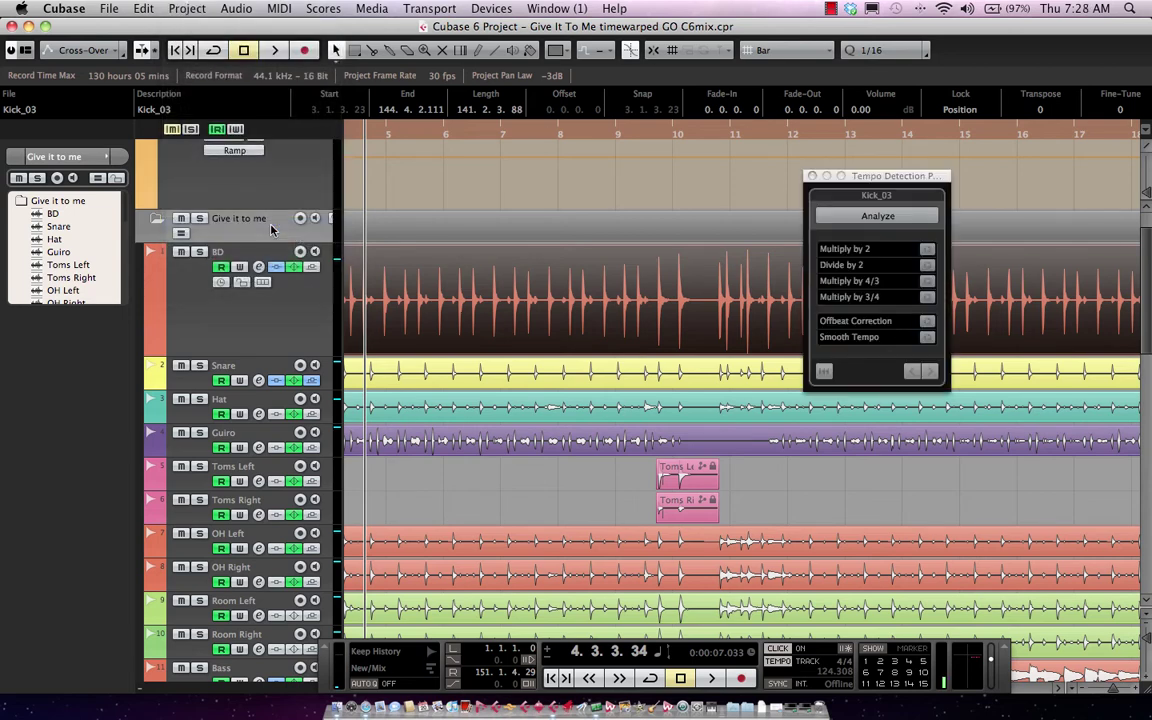
left_click(916, 222)
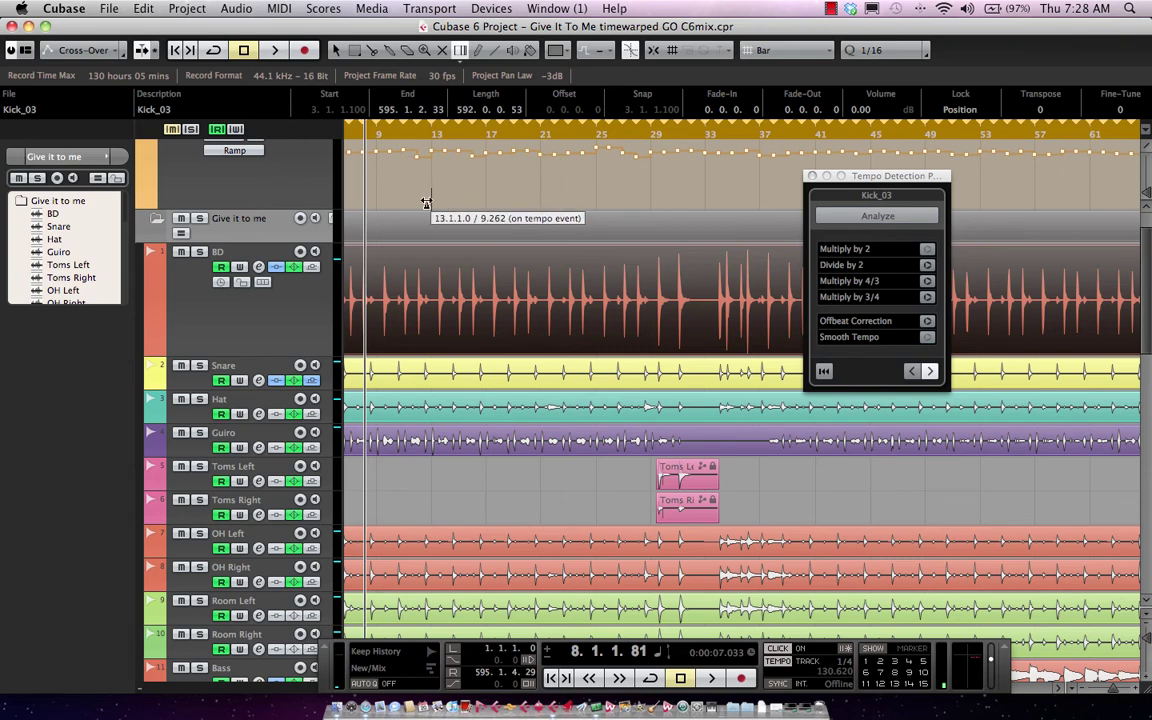
Play the project with the BD and Snare tracks soloed against the detected tempo, then stop
left_click(711, 680)
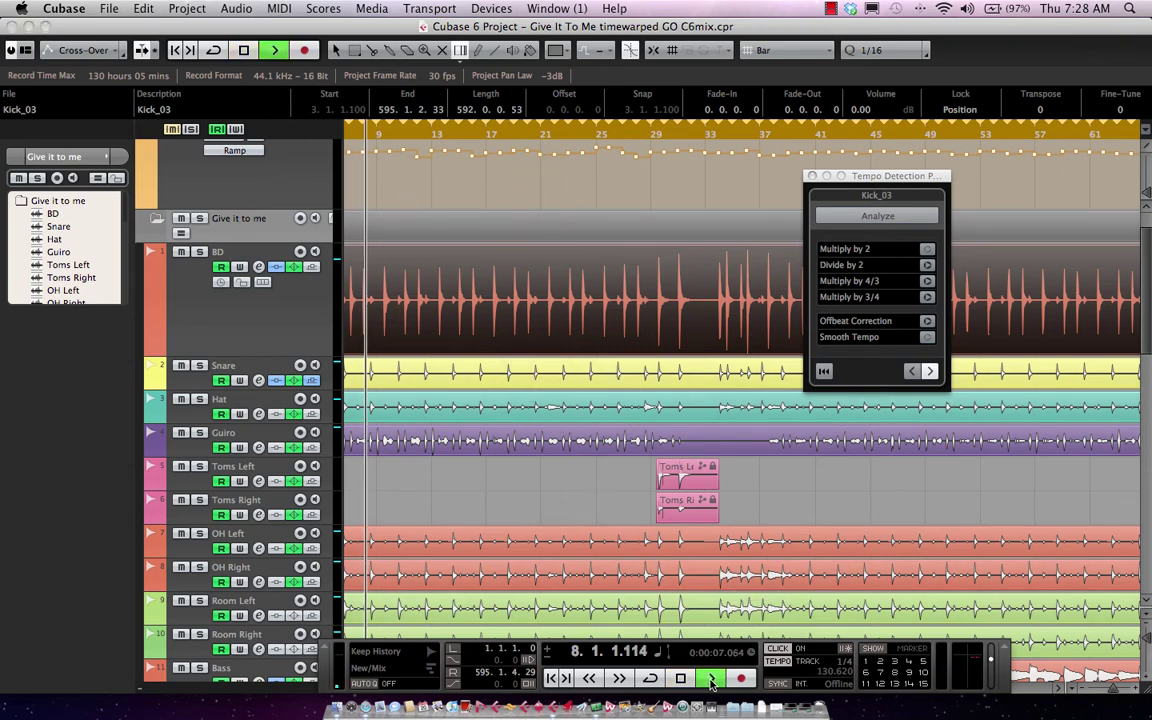
left_click(199, 252)
left_click(199, 365)
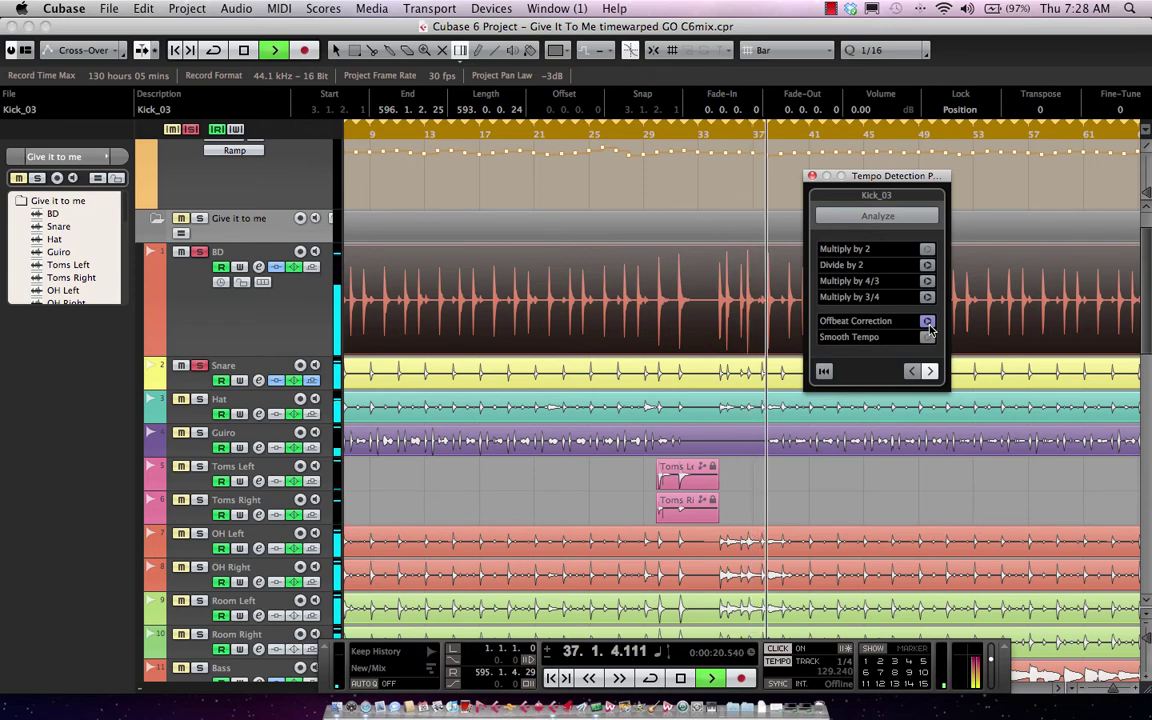
key("space")
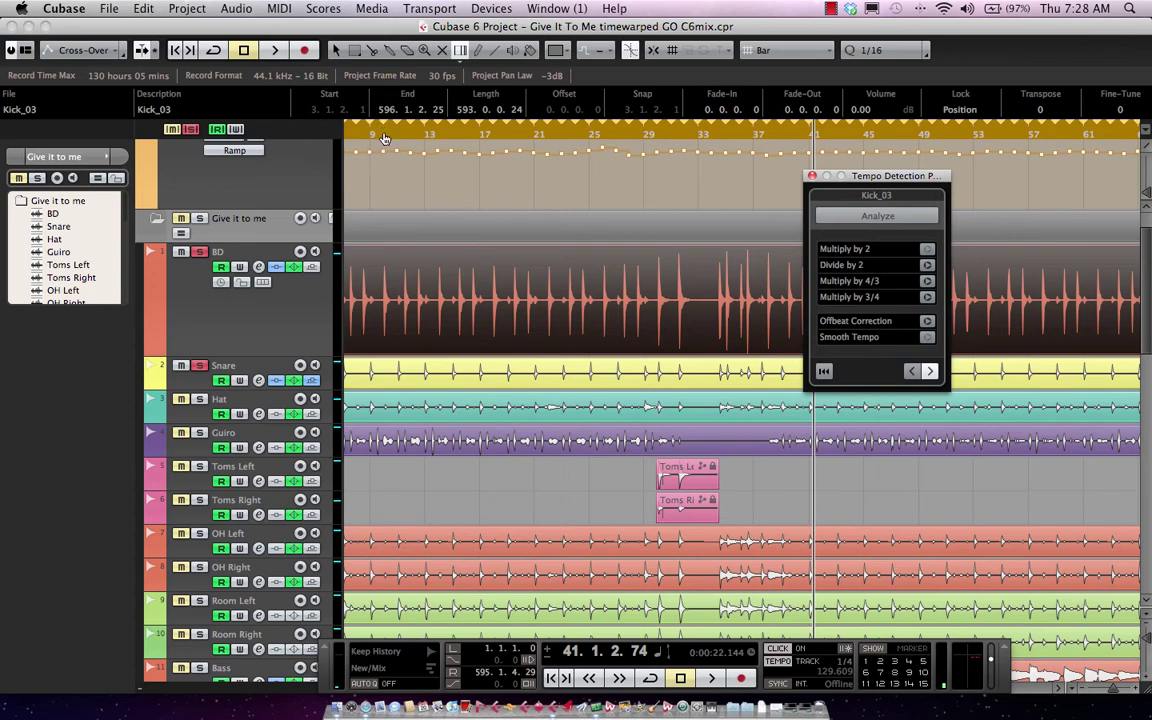
Play the project from the start to check the tempo, then zoom in on bars 4 to 15
key("Home")
key("space")
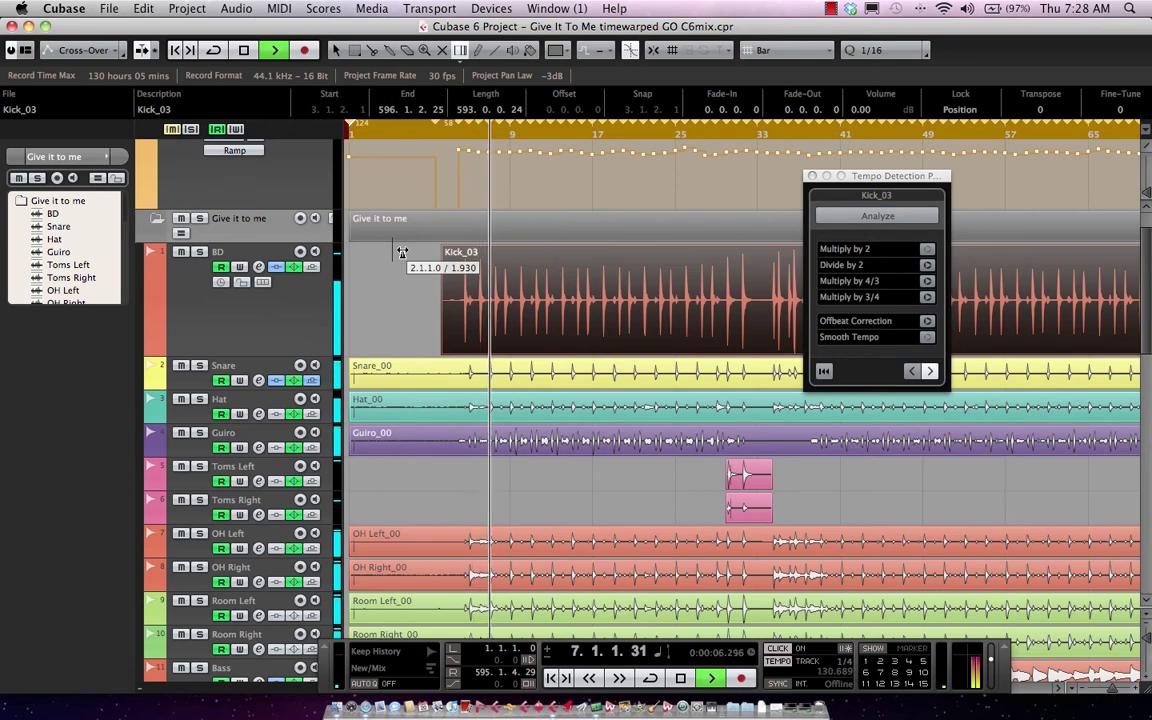
key("space")
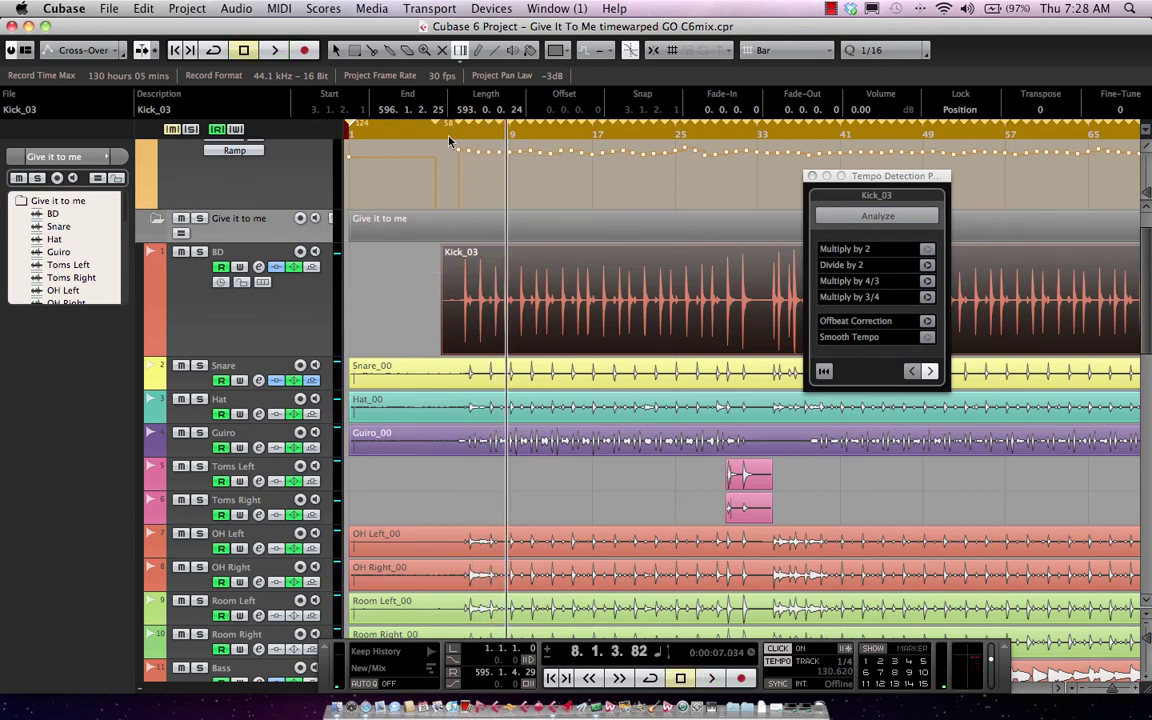
left_click_drag(409, 135, 476, 228)
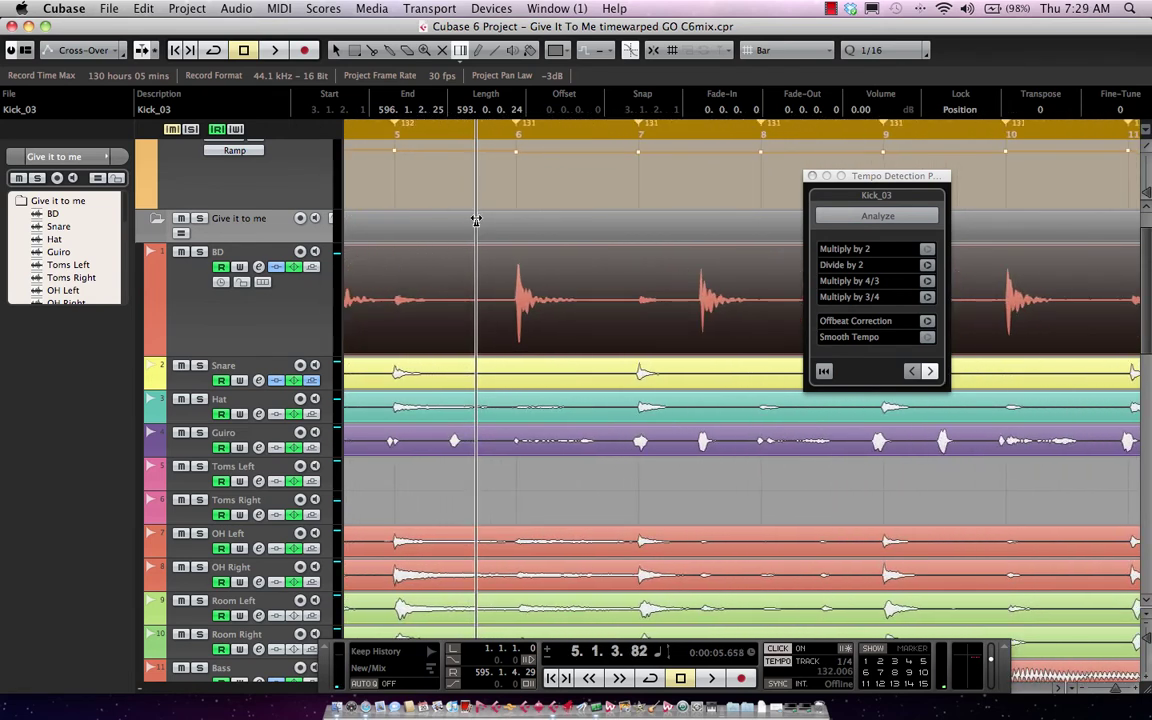
scroll(431, 219, "up", 2)
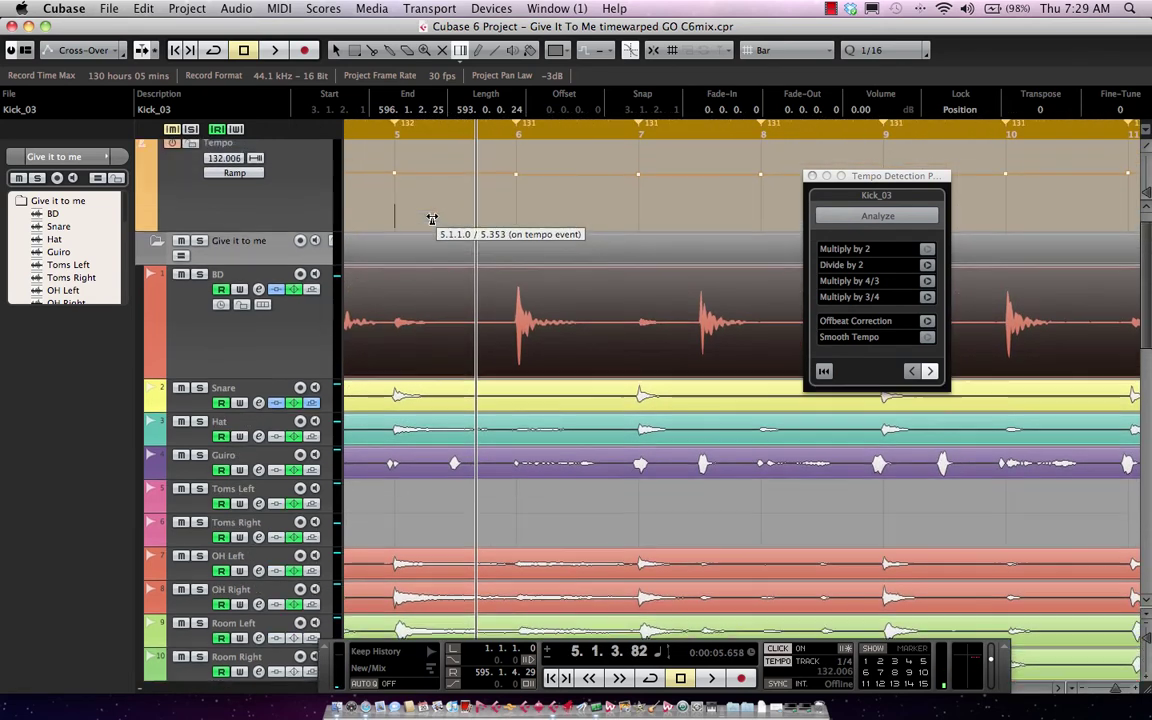
scroll(412, 215, "up", 1)
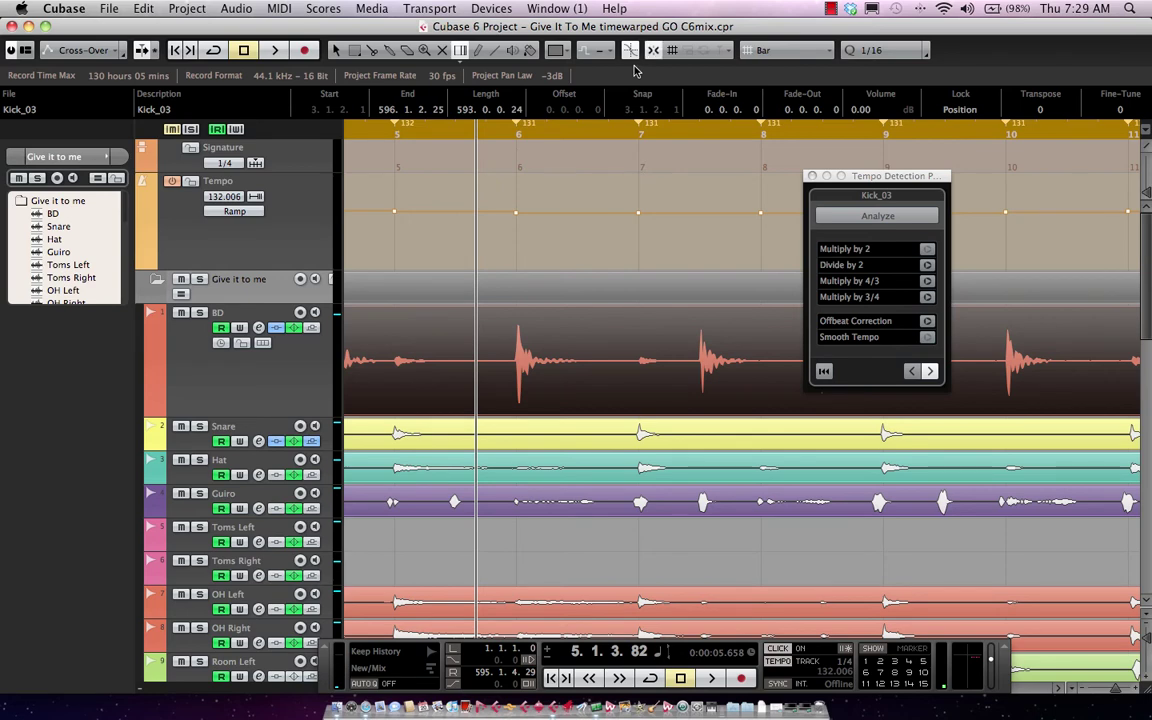
End the tempo detection session, draw a 4/4 signature at bar 6, and start playback
right_click(515, 163)
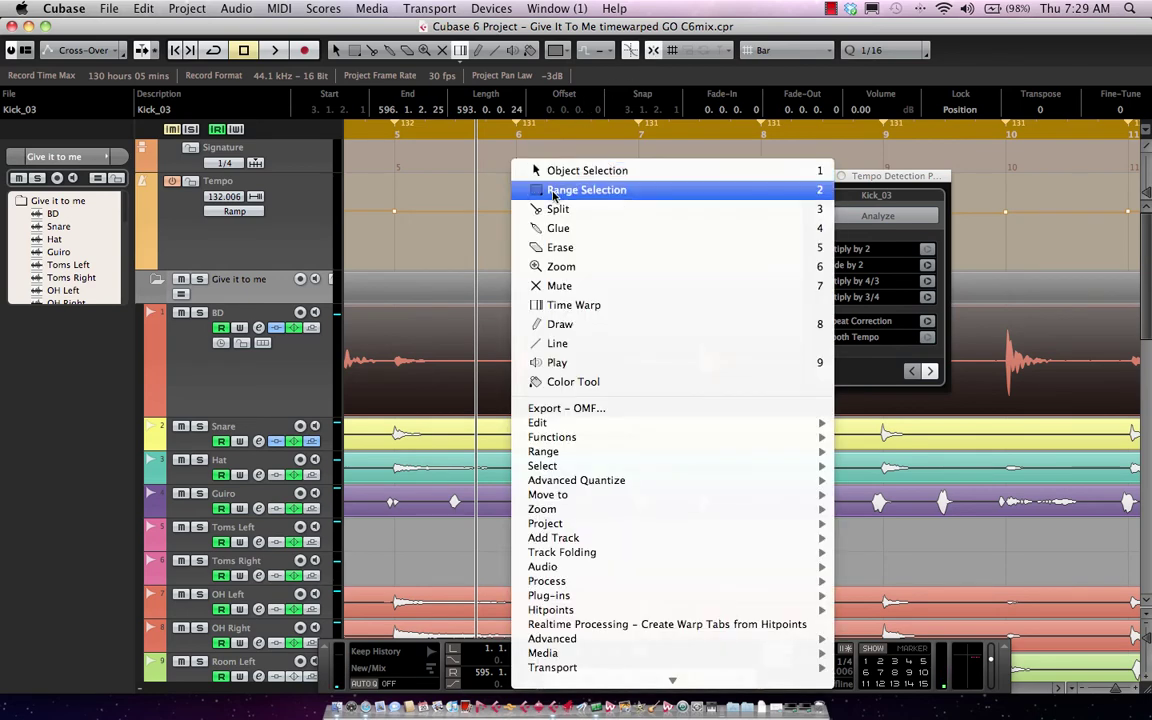
left_click(555, 324)
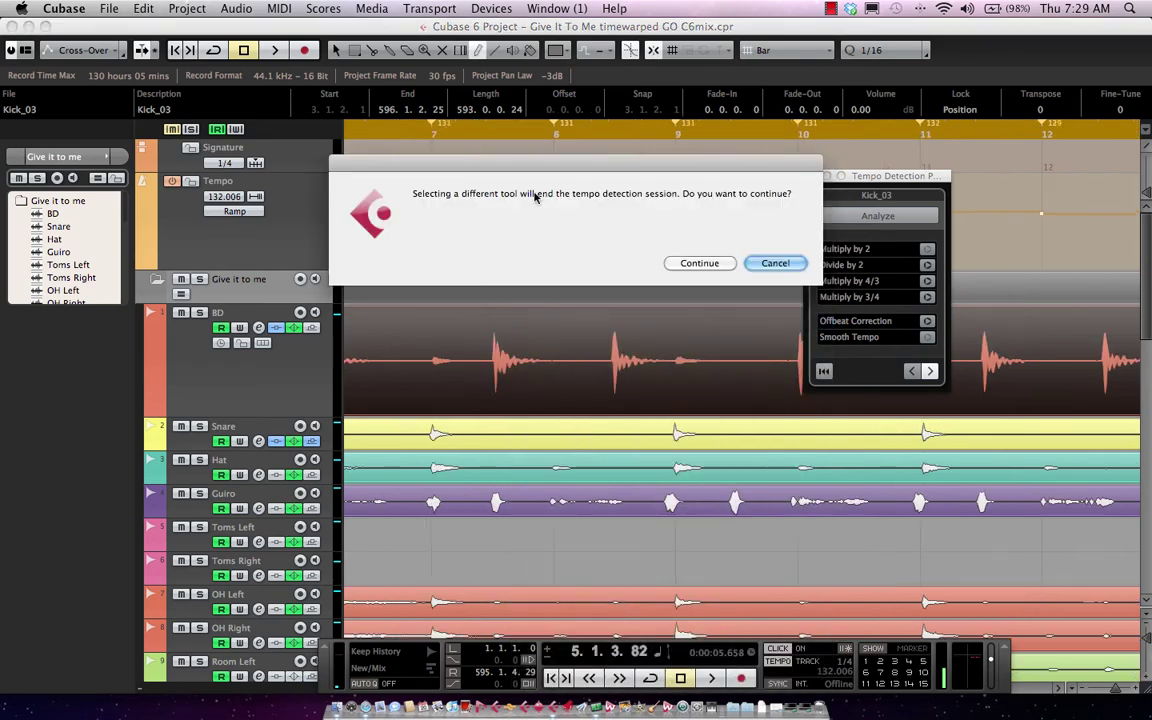
left_click(690, 260)
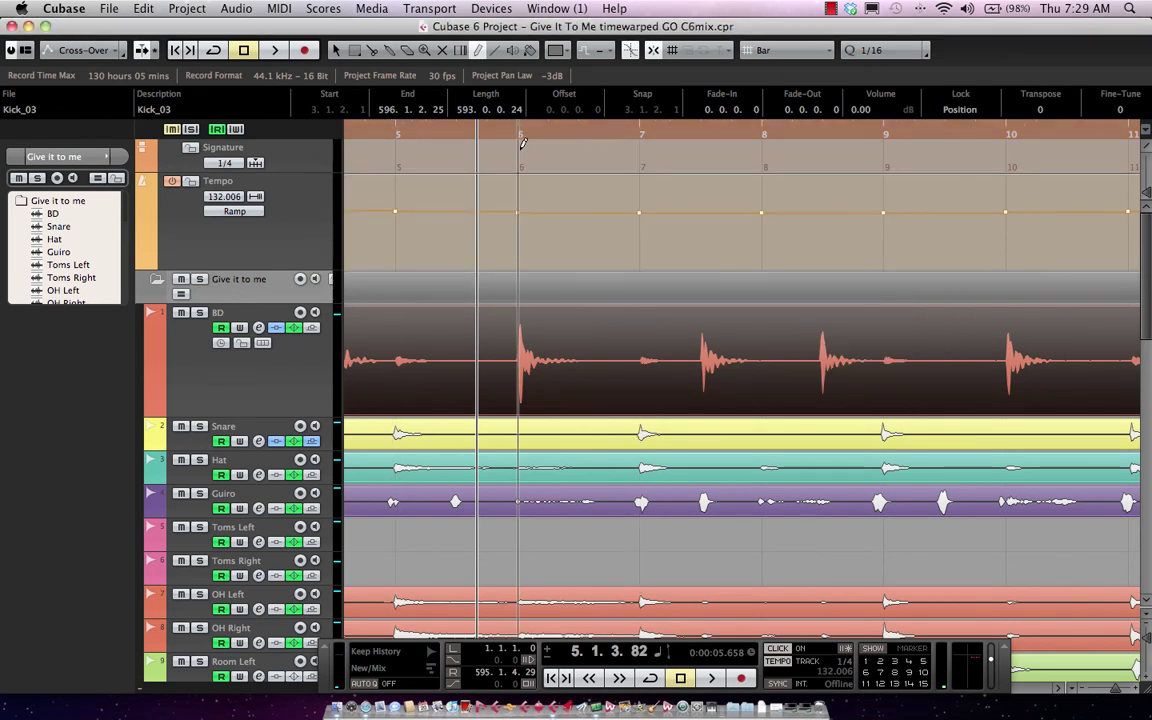
left_click(527, 147)
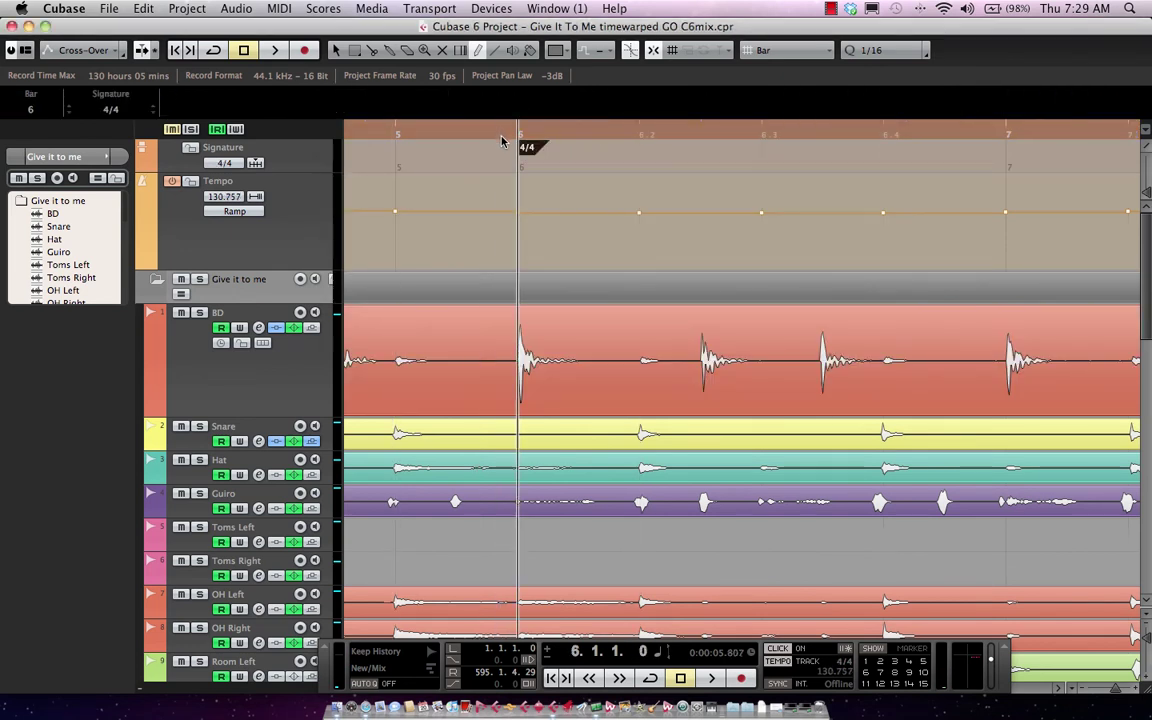
key("space")
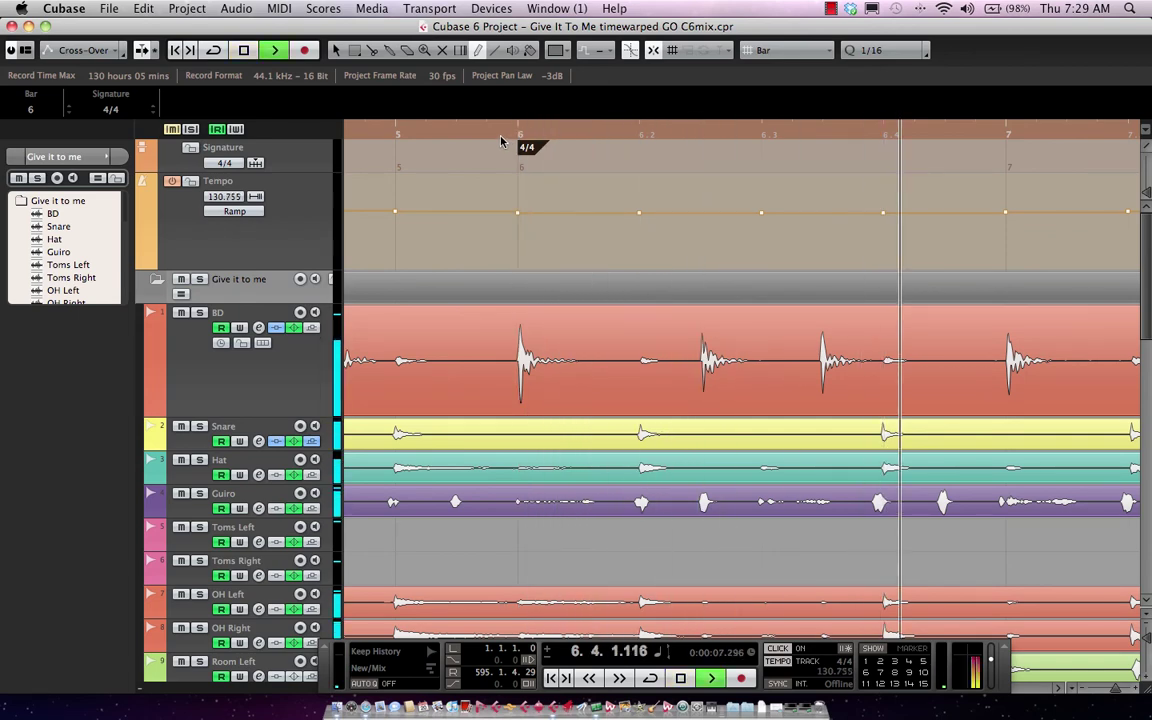
Zoom out while the tempo-mapped song plays, then stop playback near bar 14
key("g")
key("g")
key("g")
key("g")
key("g")
key("g")
key("g")
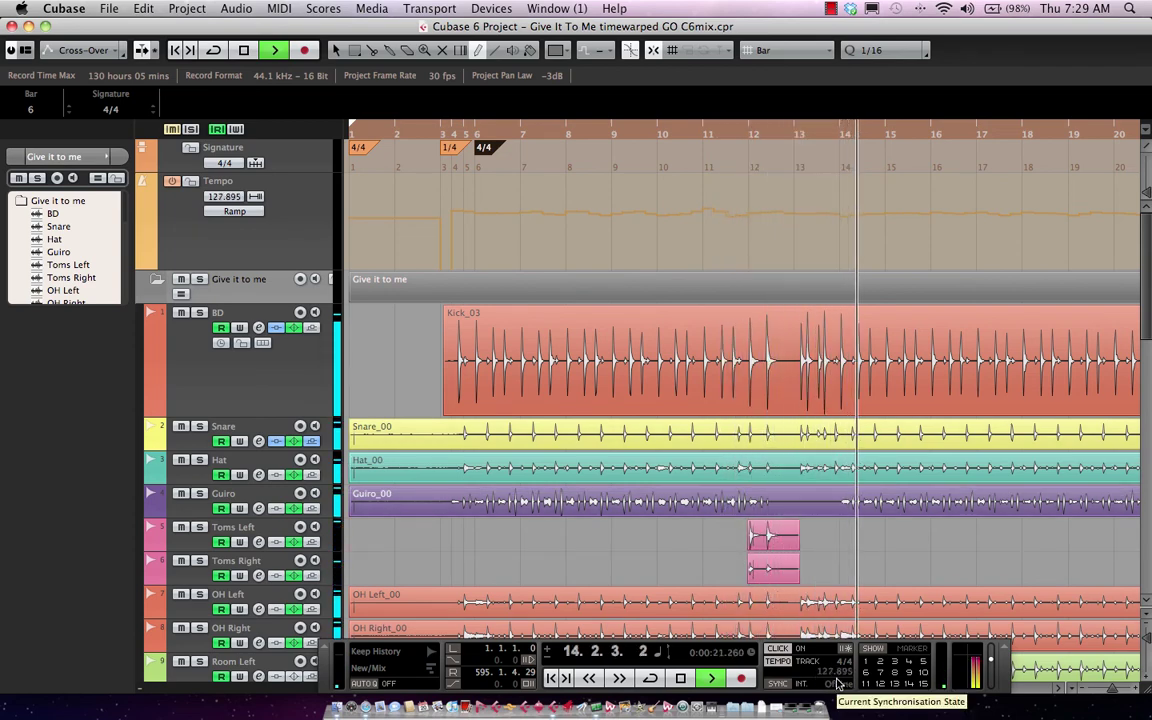
key("space")
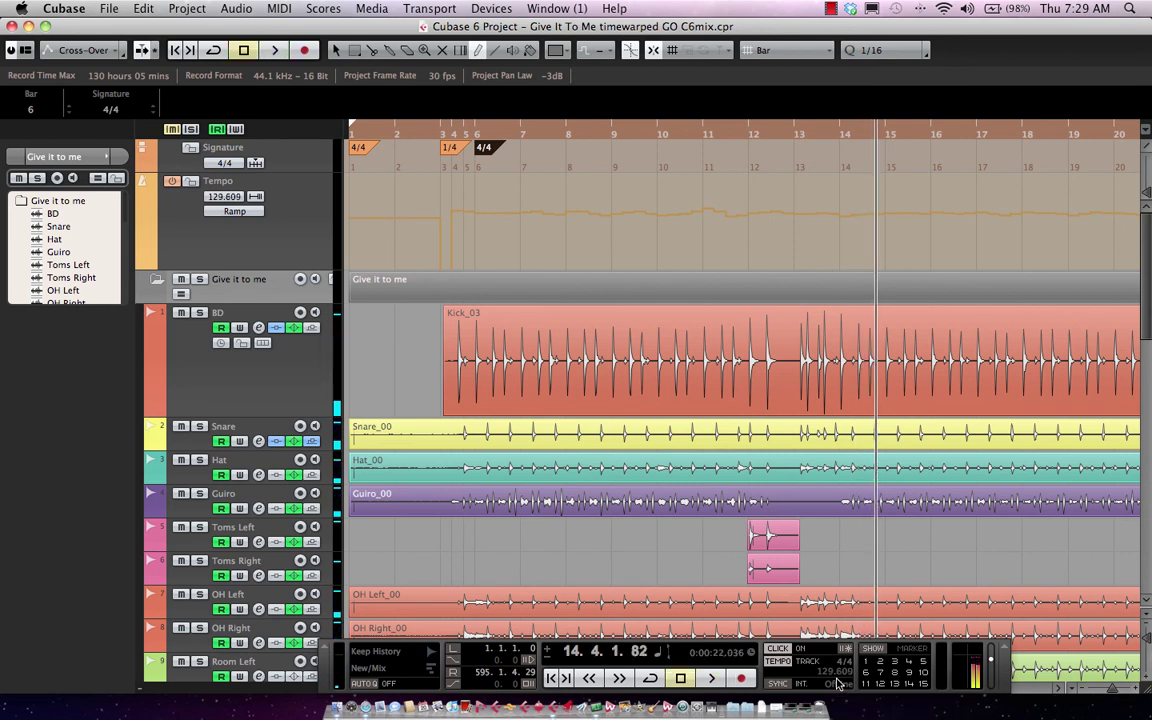